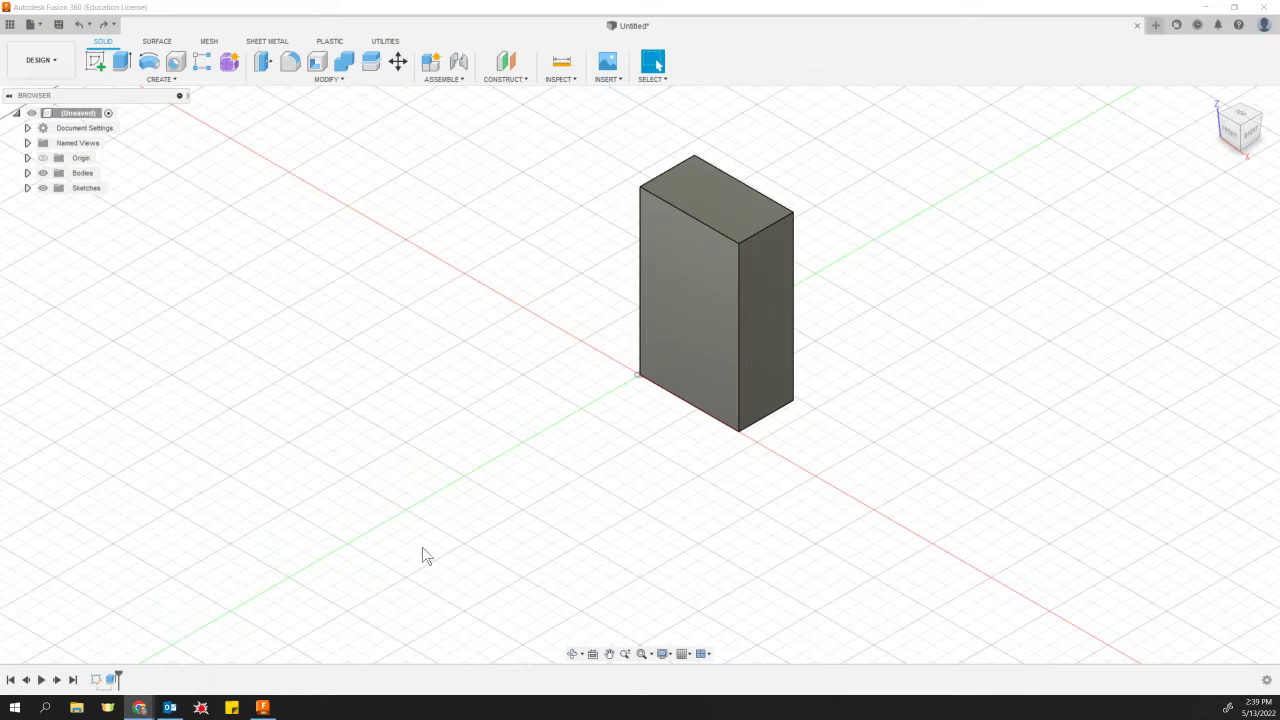
Inspect the physical properties of the rectangular block body, including its area, density, mass and volume
{"action": "middle_click_drag", "start_coordinate": [571, 426], "coordinate": [399, 489]}
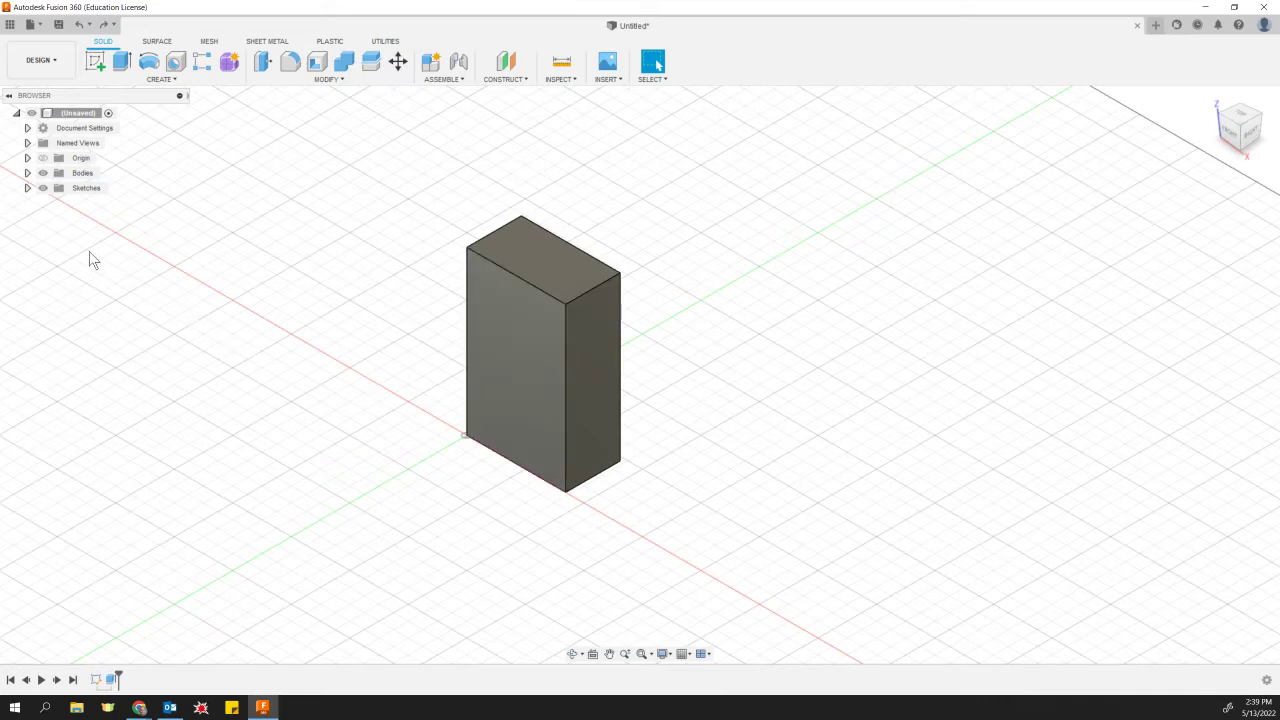
{"action": "left_click", "coordinate": [27, 173]}
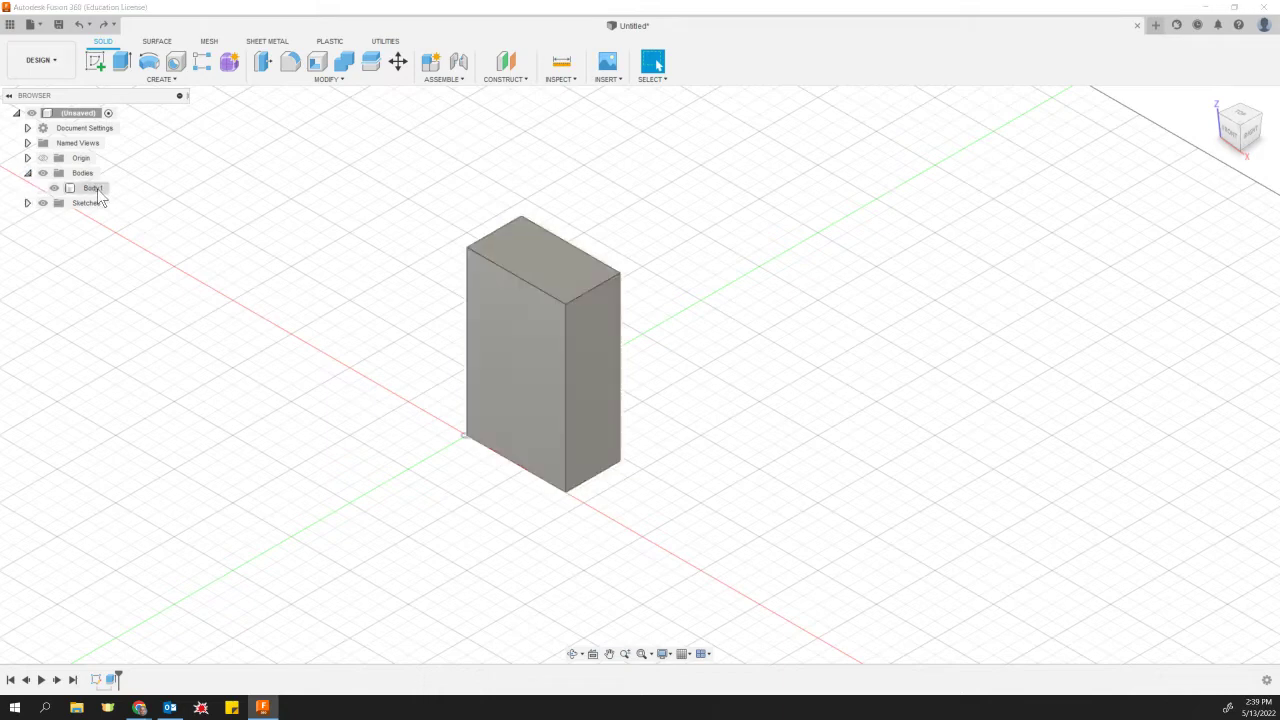
{"action": "right_click", "coordinate": [101, 201]}
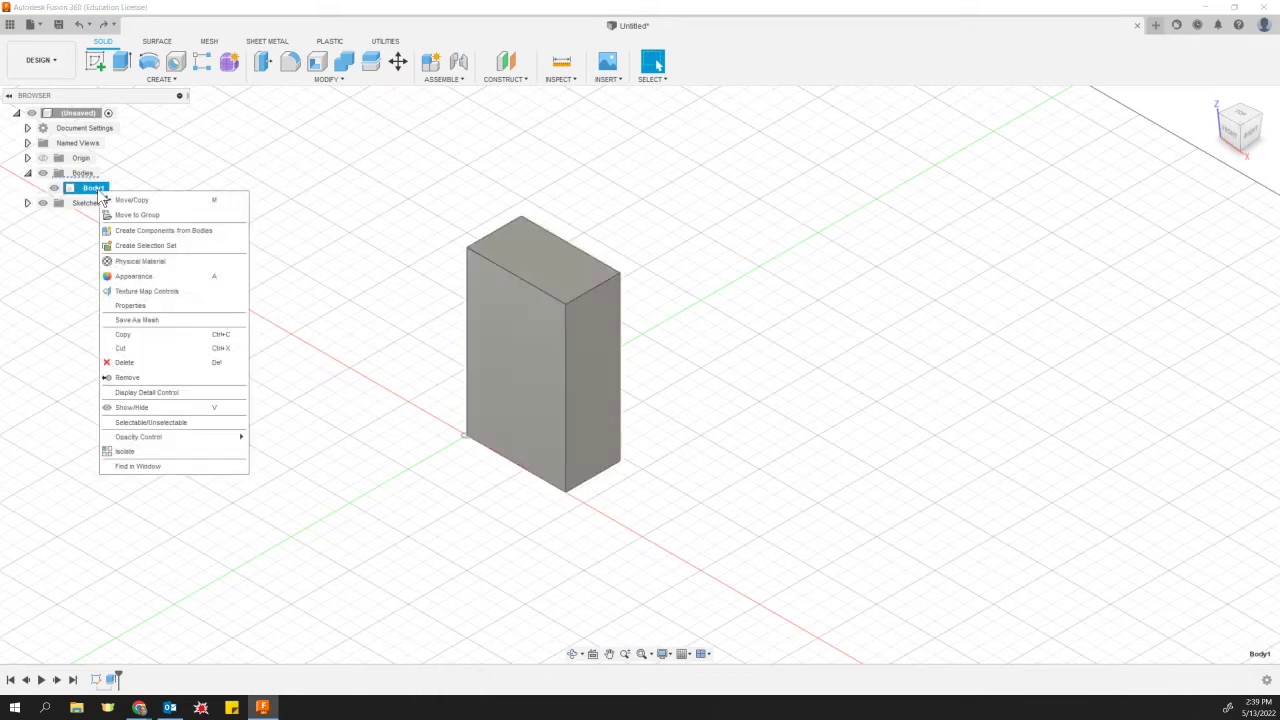
{"action": "left_click", "coordinate": [131, 306]}
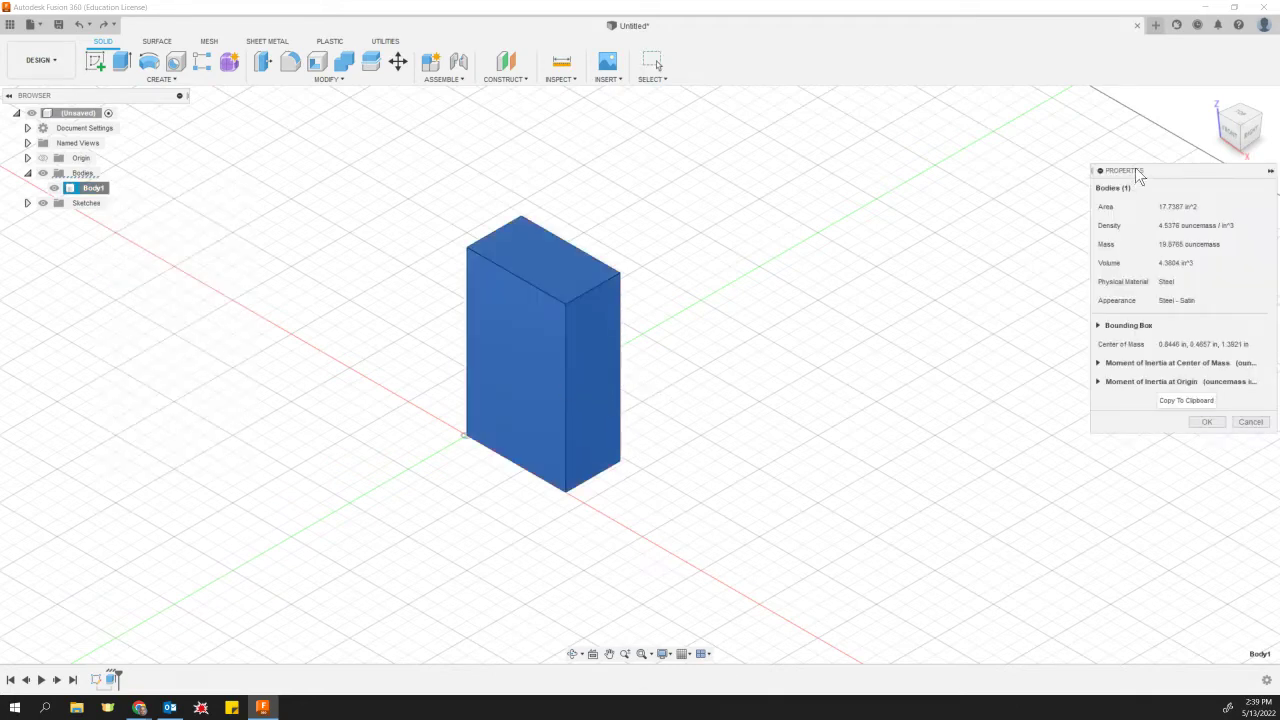
{"action": "left_click_drag", "start_coordinate": [1137, 174], "coordinate": [1119, 178]}
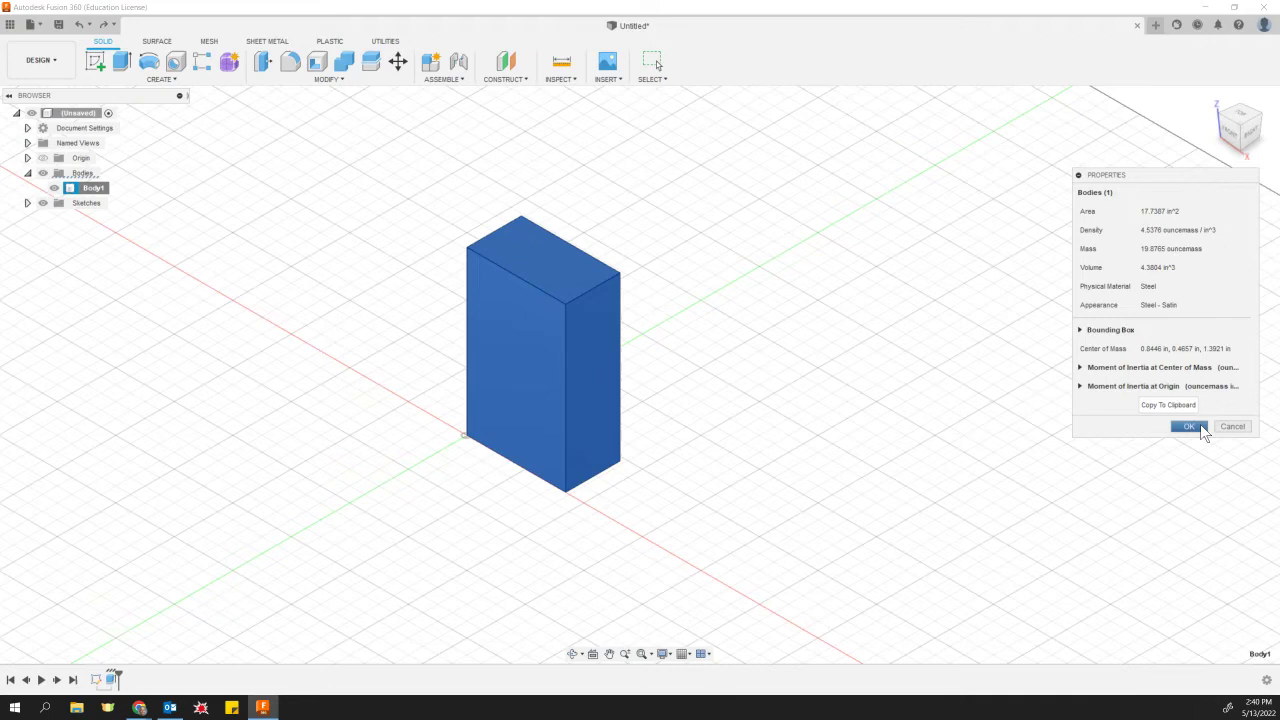
{"action": "left_click", "coordinate": [1188, 426]}
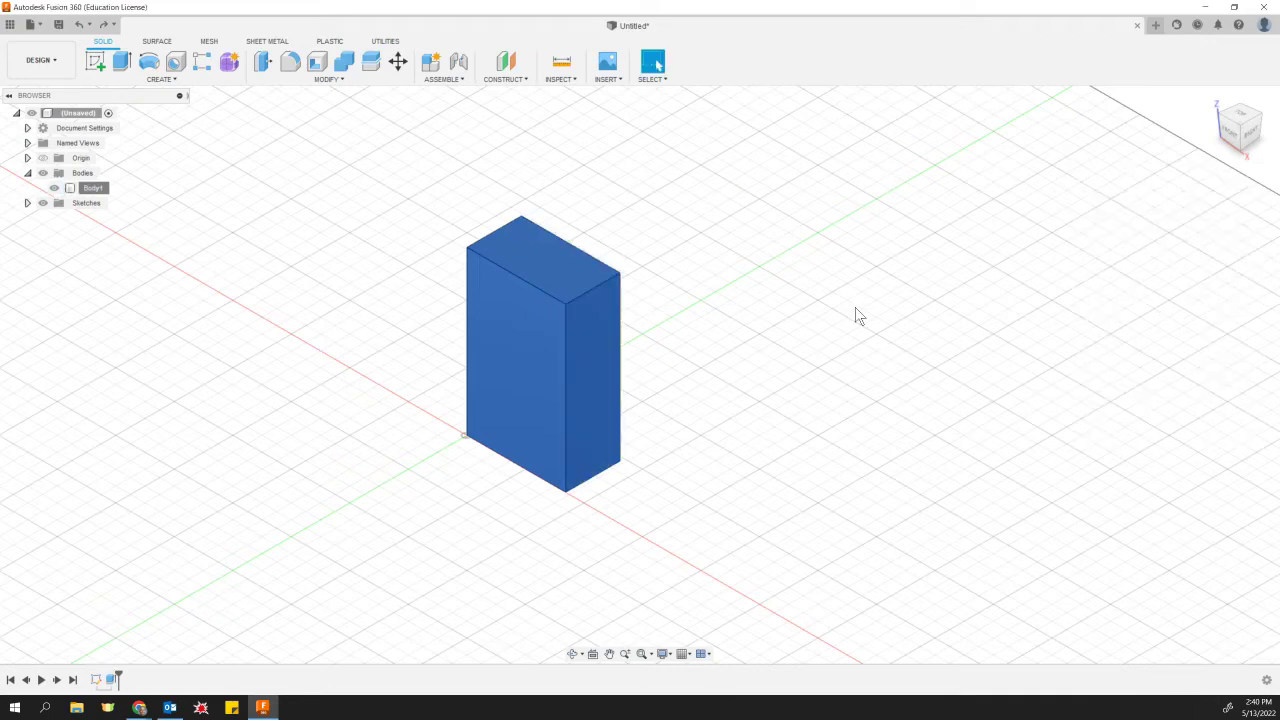
{"action": "left_click", "coordinate": [880, 327]}
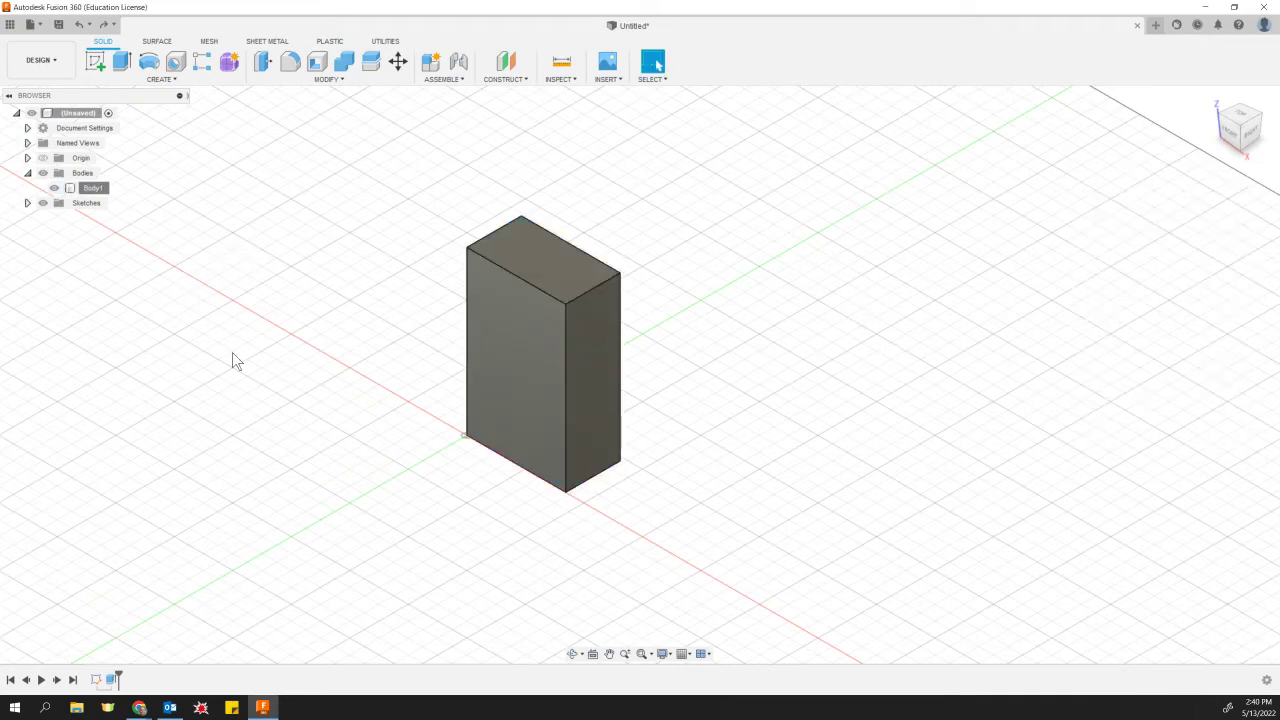
{"action": "left_click", "coordinate": [27, 173]}
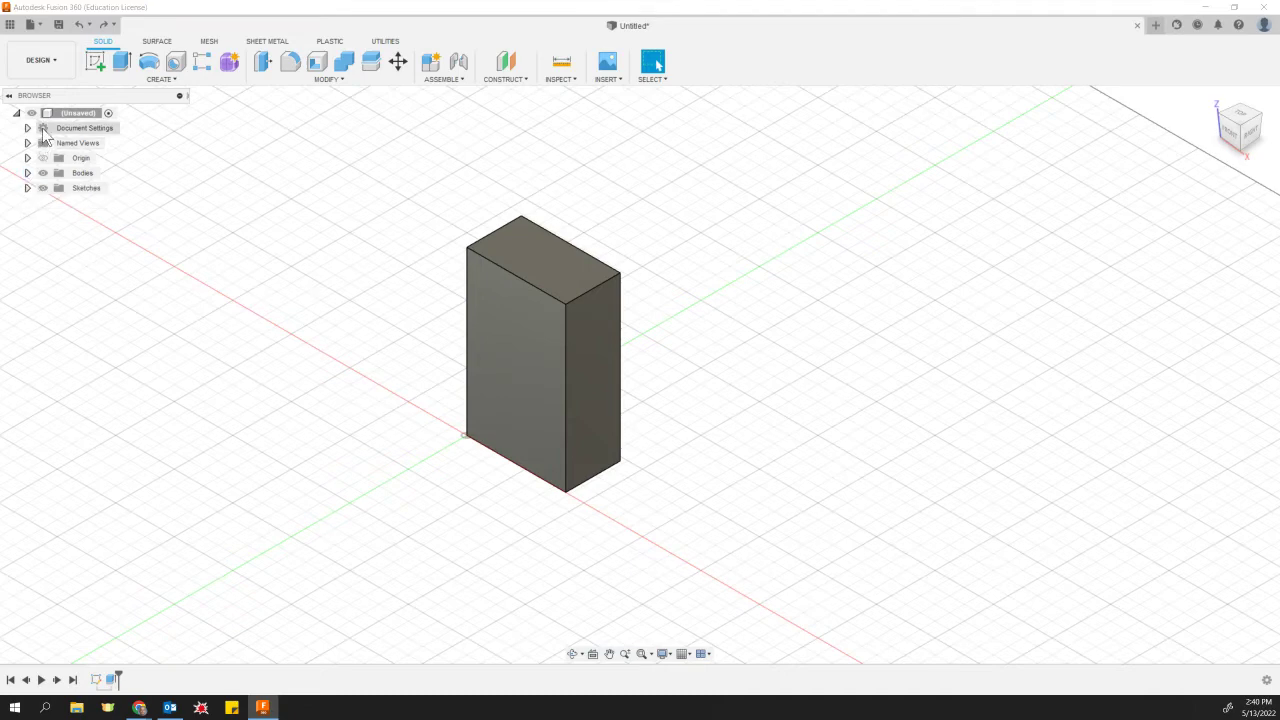
Change the document's active units to centimeters
{"action": "left_click", "coordinate": [28, 128]}
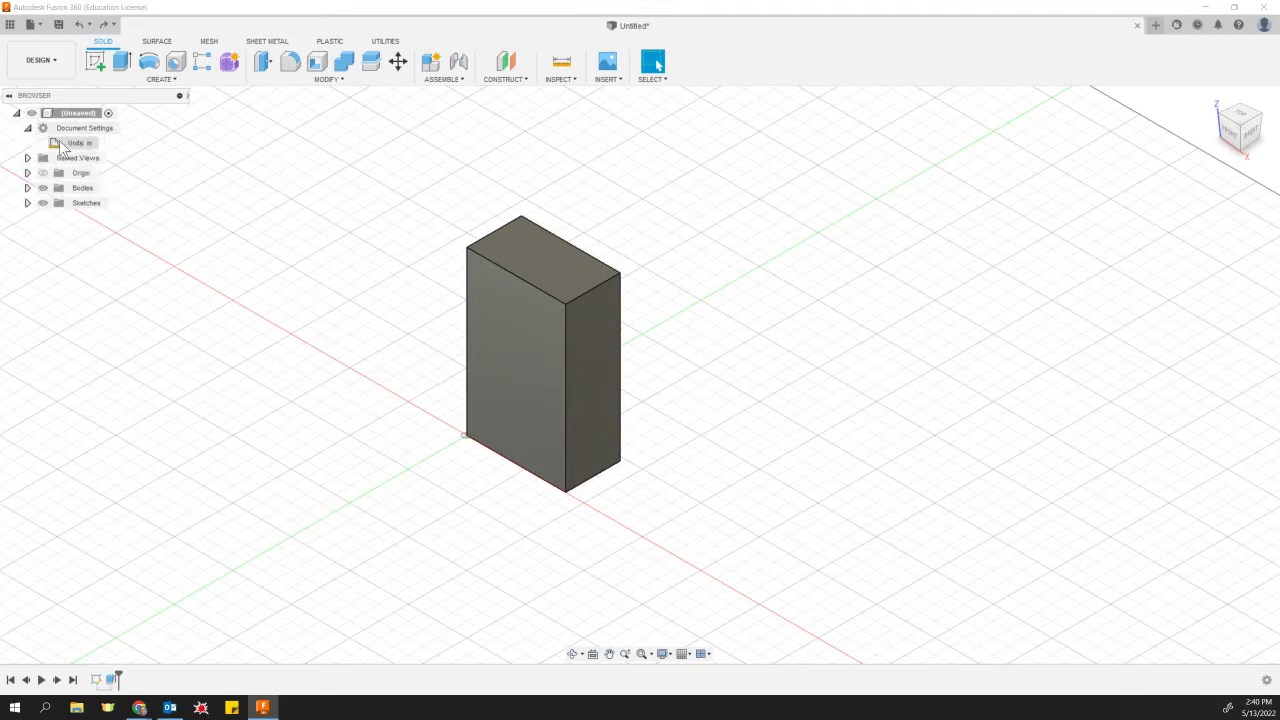
{"action": "mouse_move", "coordinate": [100, 150]}
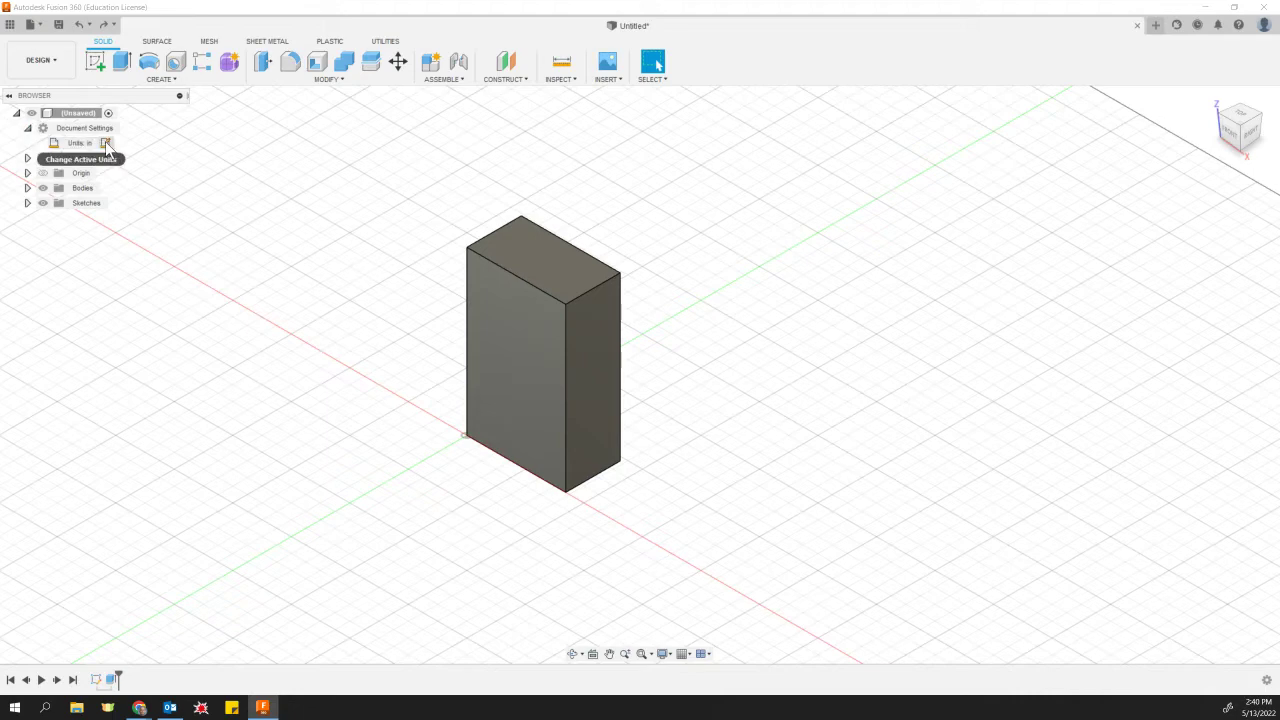
{"action": "left_click", "coordinate": [105, 143]}
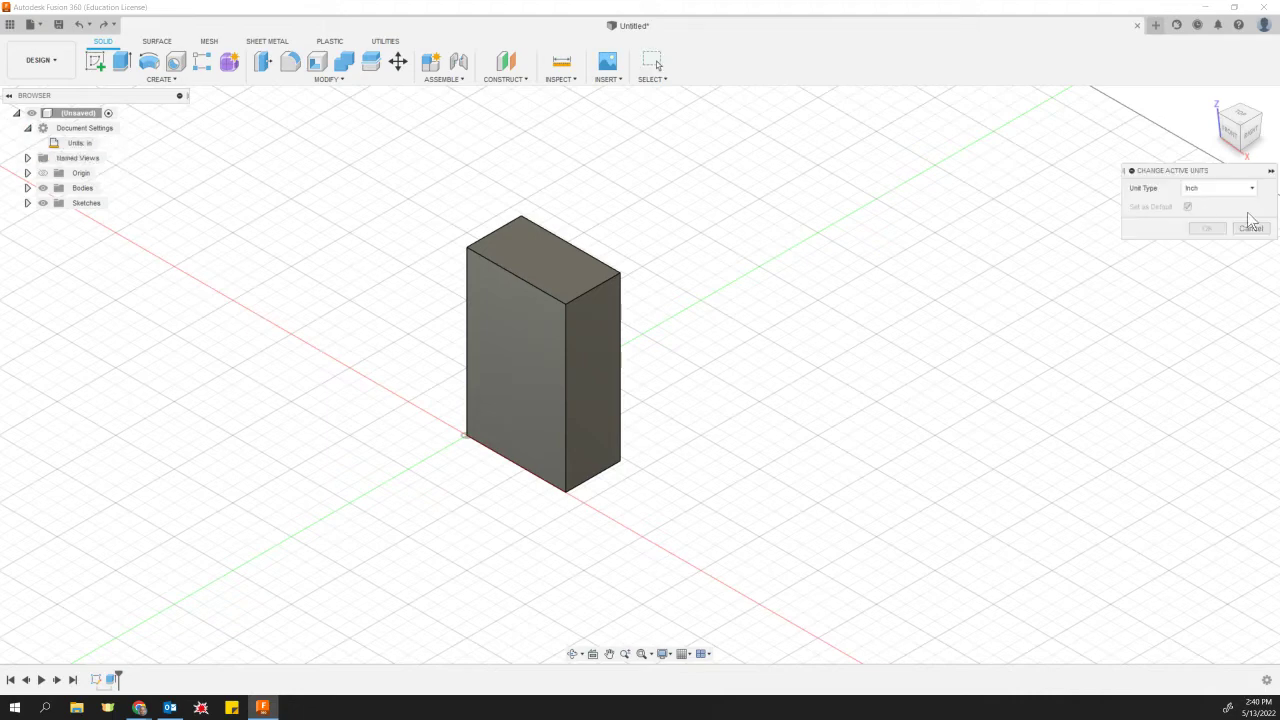
{"action": "left_click_drag", "start_coordinate": [1203, 176], "coordinate": [1052, 180]}
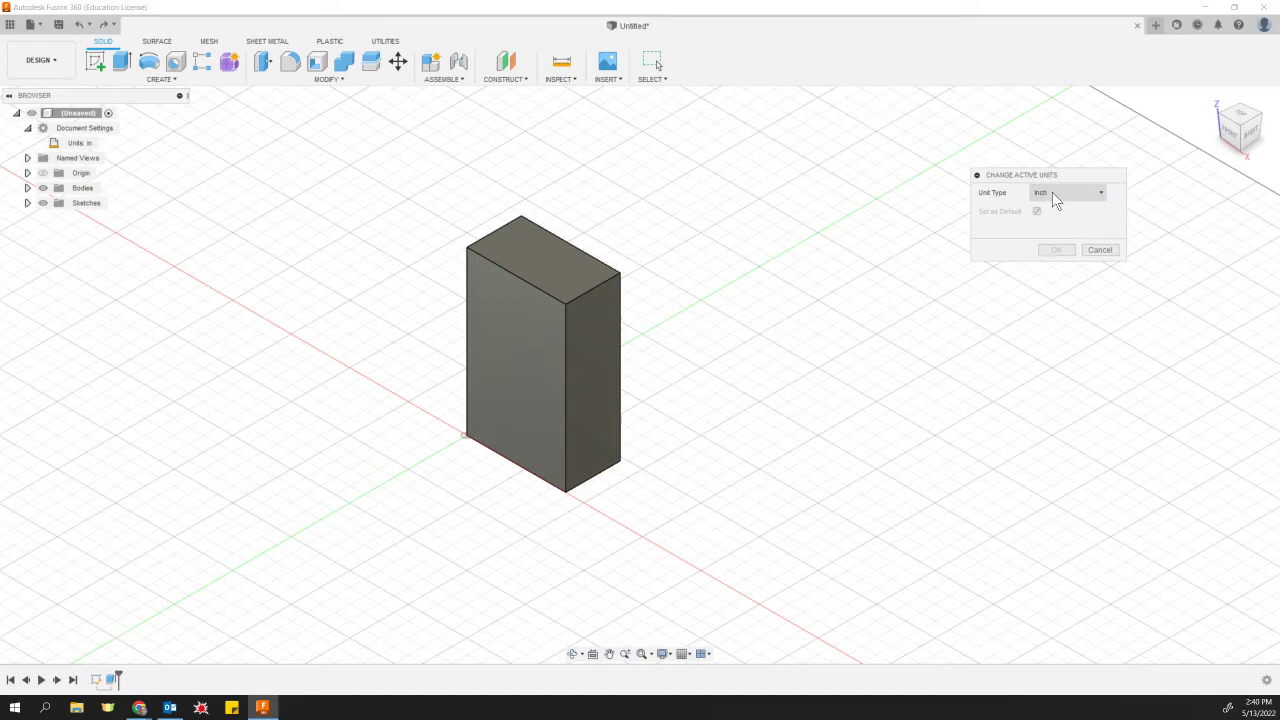
{"action": "left_click", "coordinate": [1052, 192]}
{"action": "left_click", "coordinate": [1056, 210]}
{"action": "left_click", "coordinate": [1057, 250]}
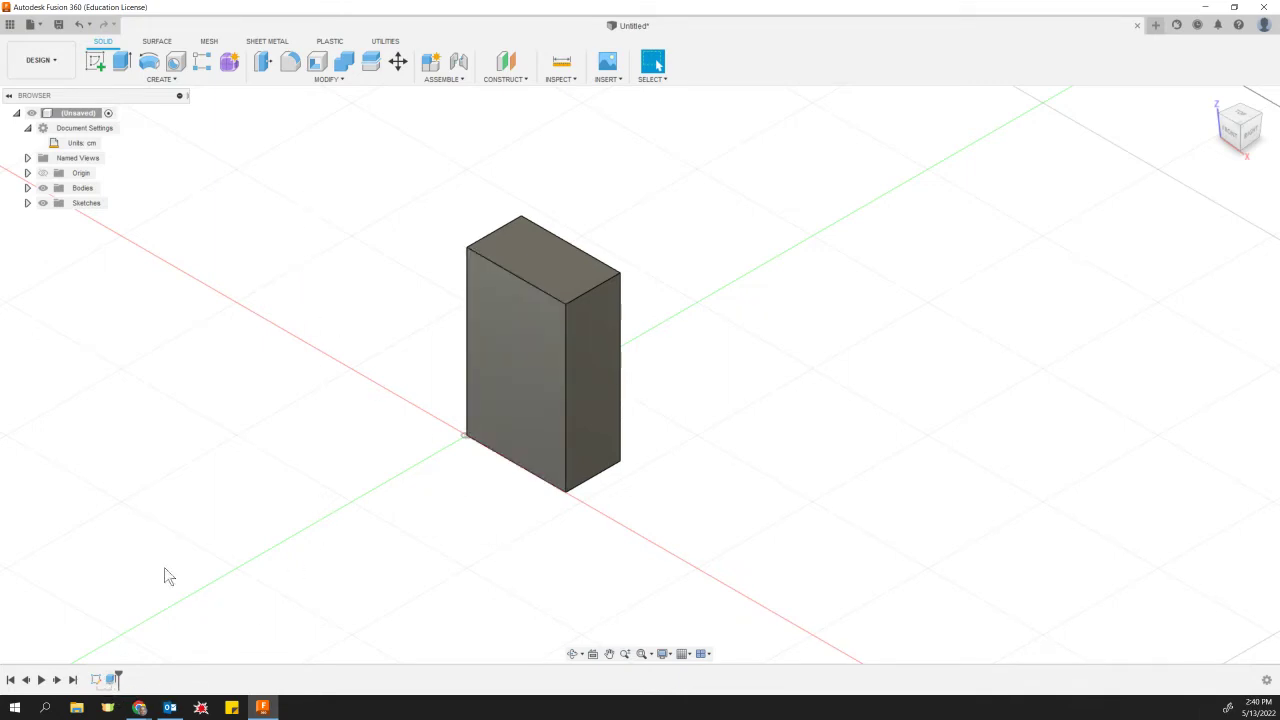
Measure the length of the block's short top edge on the side face and of its front vertical edge
{"action": "left_click", "coordinate": [564, 68]}
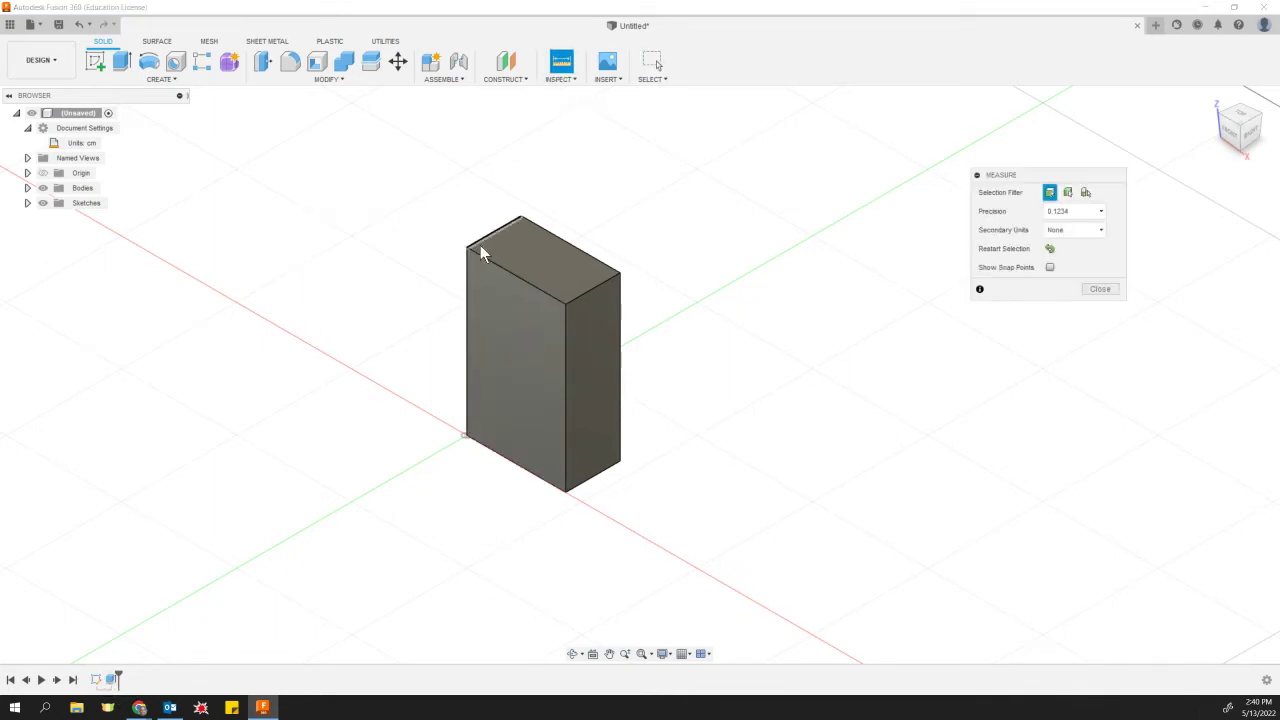
{"action": "left_click", "coordinate": [579, 298]}
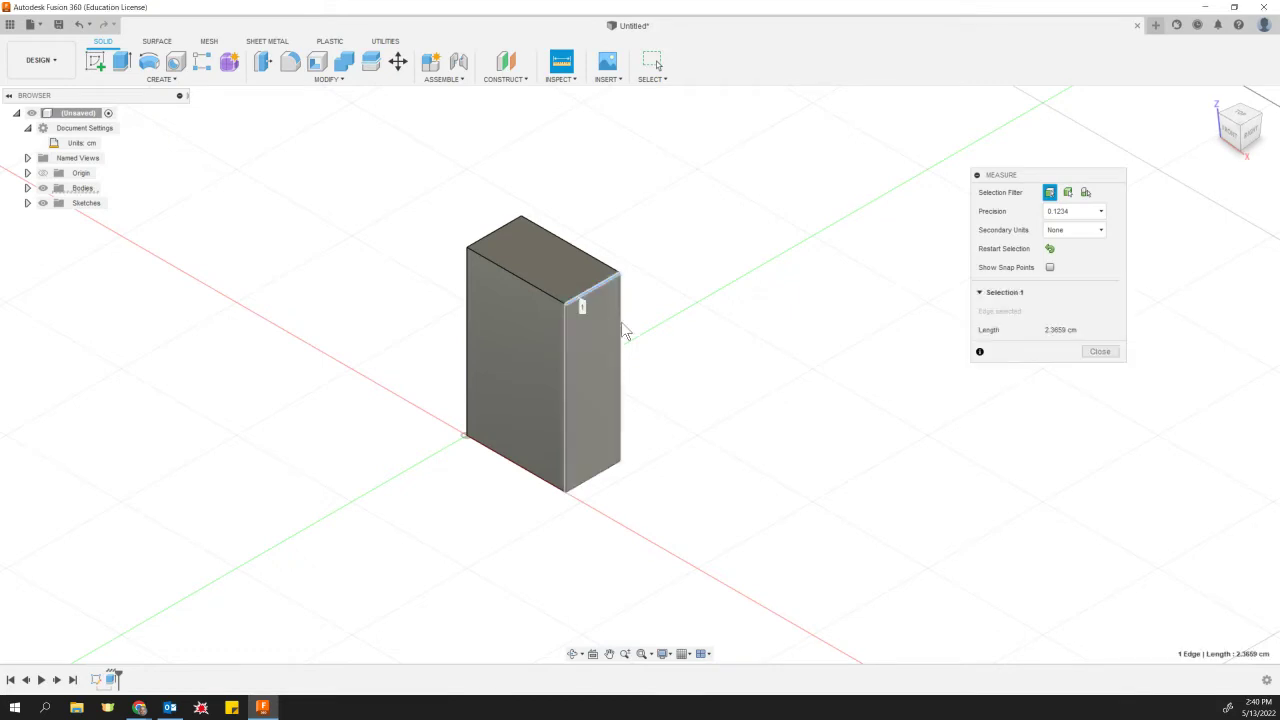
{"action": "left_click", "coordinate": [1100, 351]}
{"action": "key", "text": "i"}
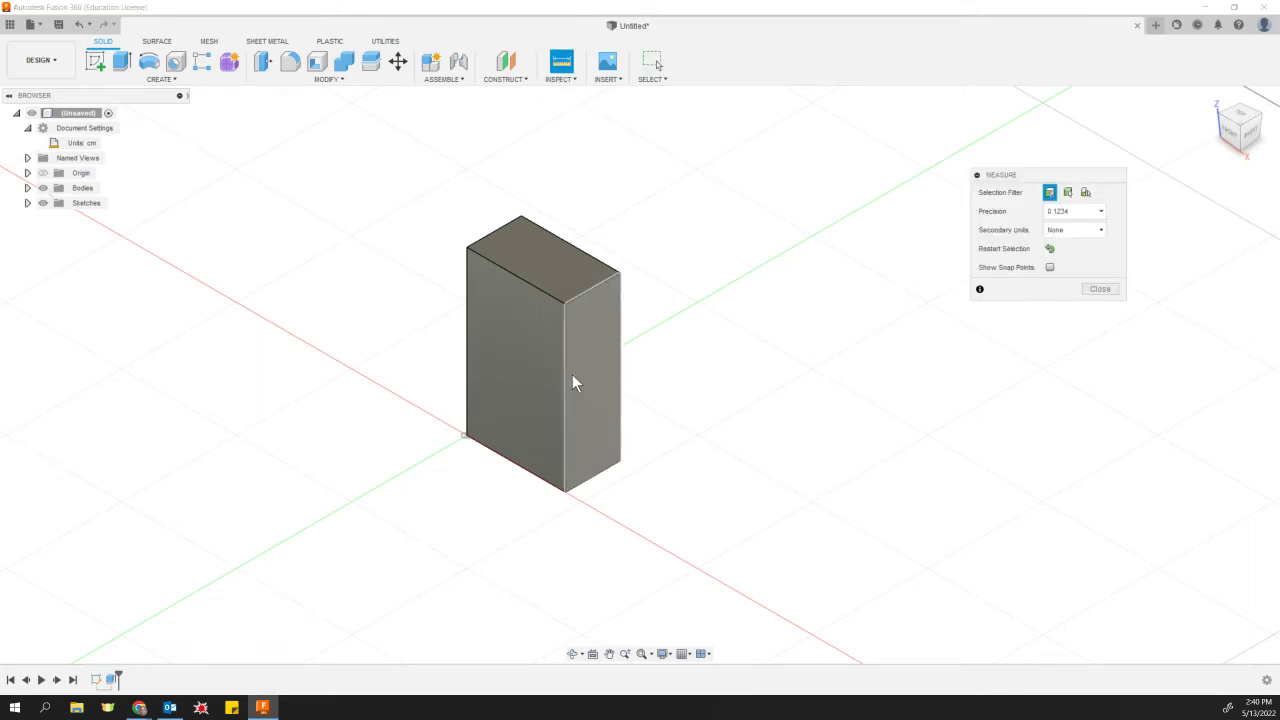
{"action": "left_click", "coordinate": [567, 383]}
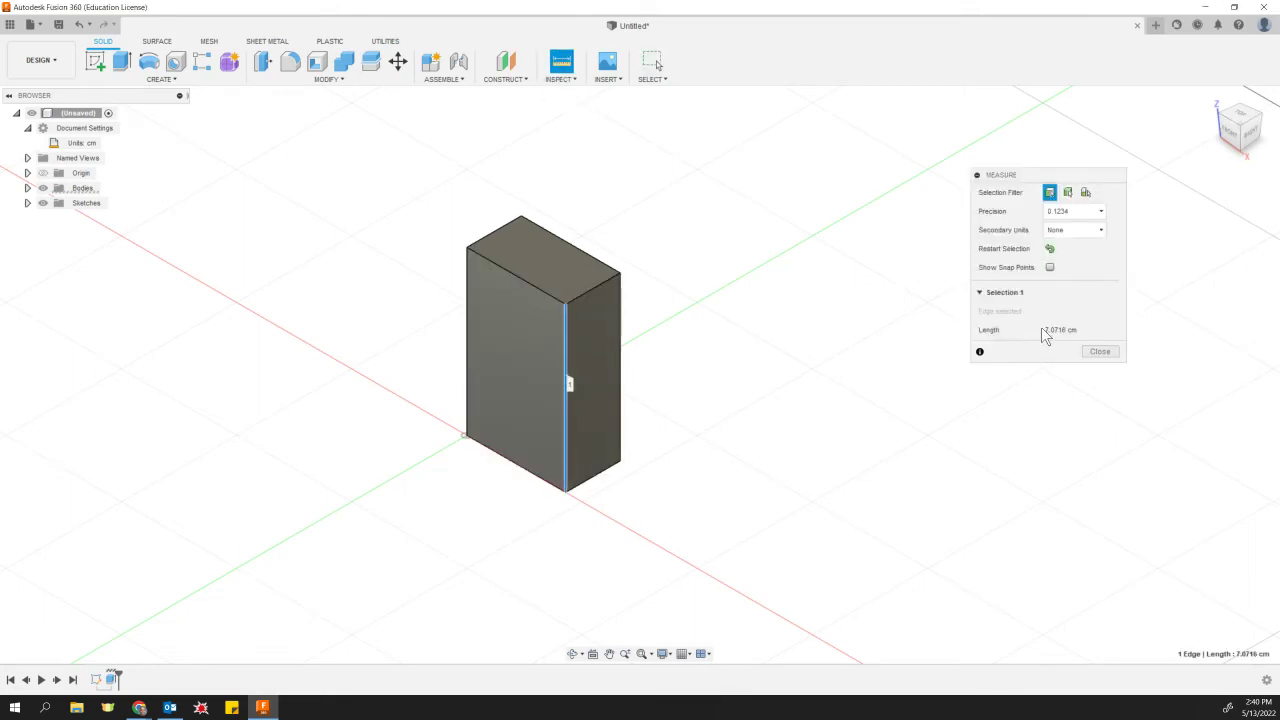
{"action": "left_click", "coordinate": [1097, 352]}
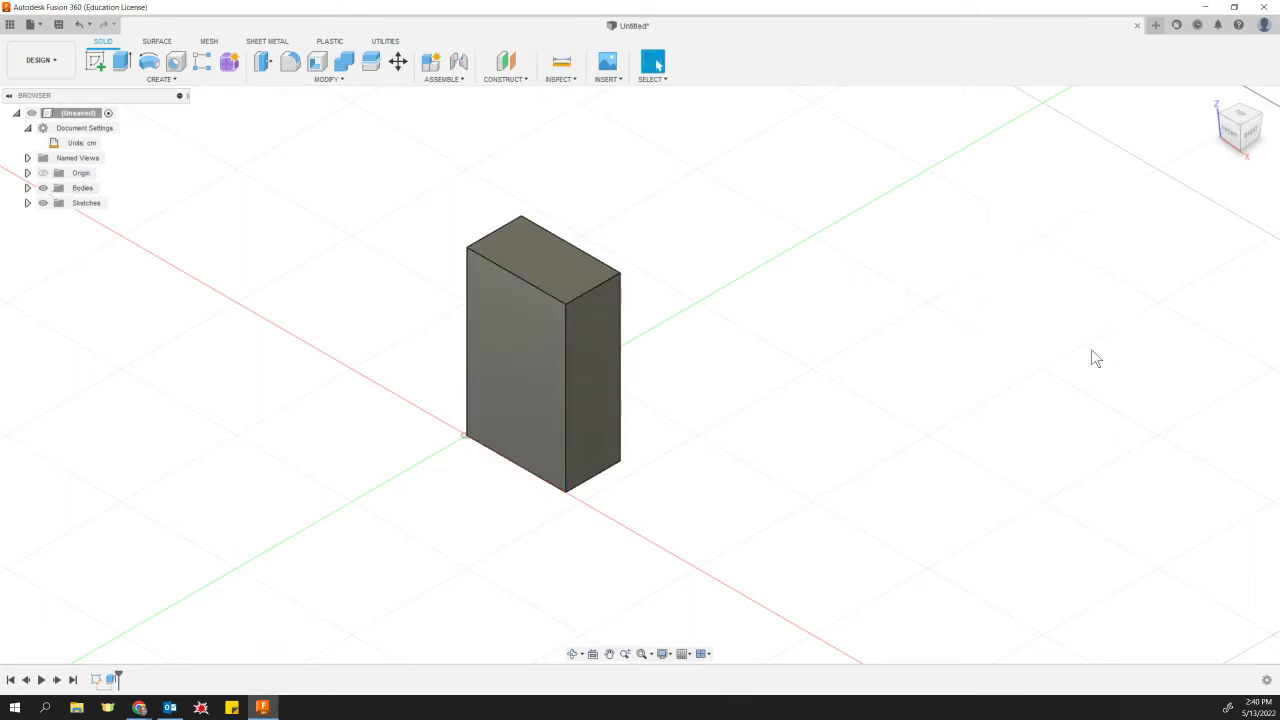
Review the block body's physical properties in metric units, including mass and volume
{"action": "left_click", "coordinate": [27, 188]}
{"action": "right_click", "coordinate": [100, 205]}
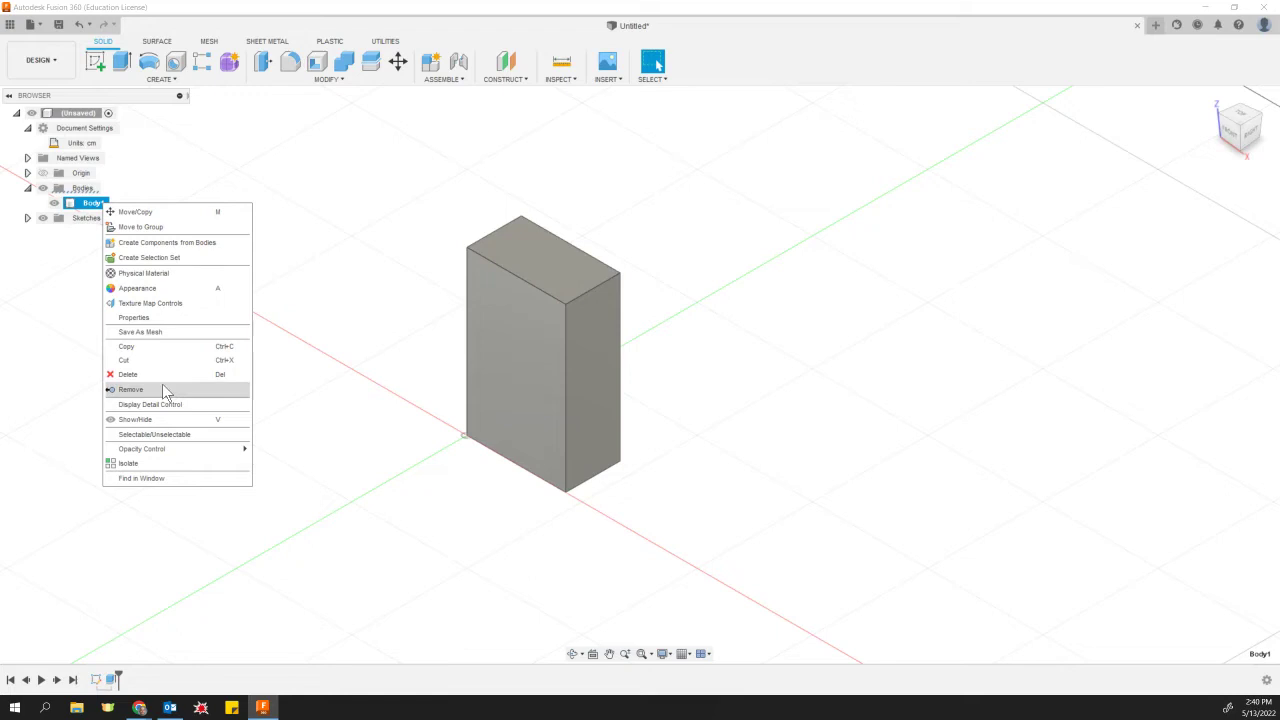
{"action": "left_click", "coordinate": [167, 321]}
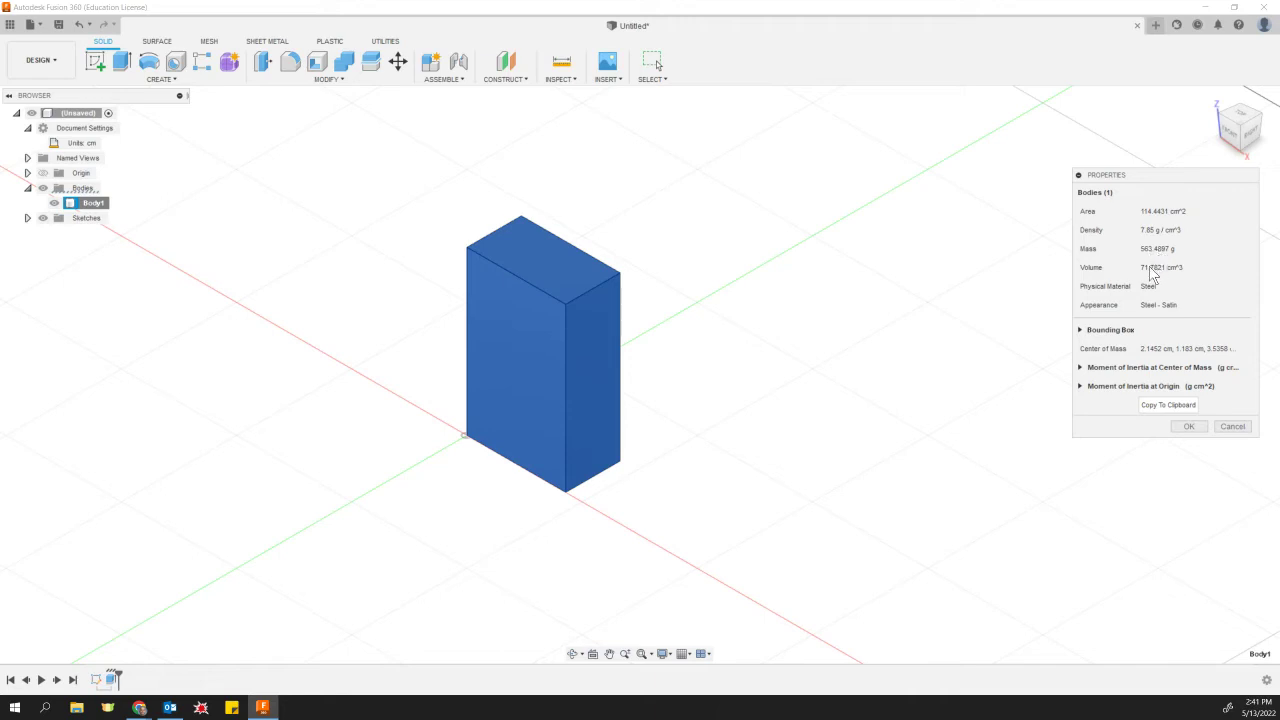
{"action": "left_click", "coordinate": [1188, 427]}
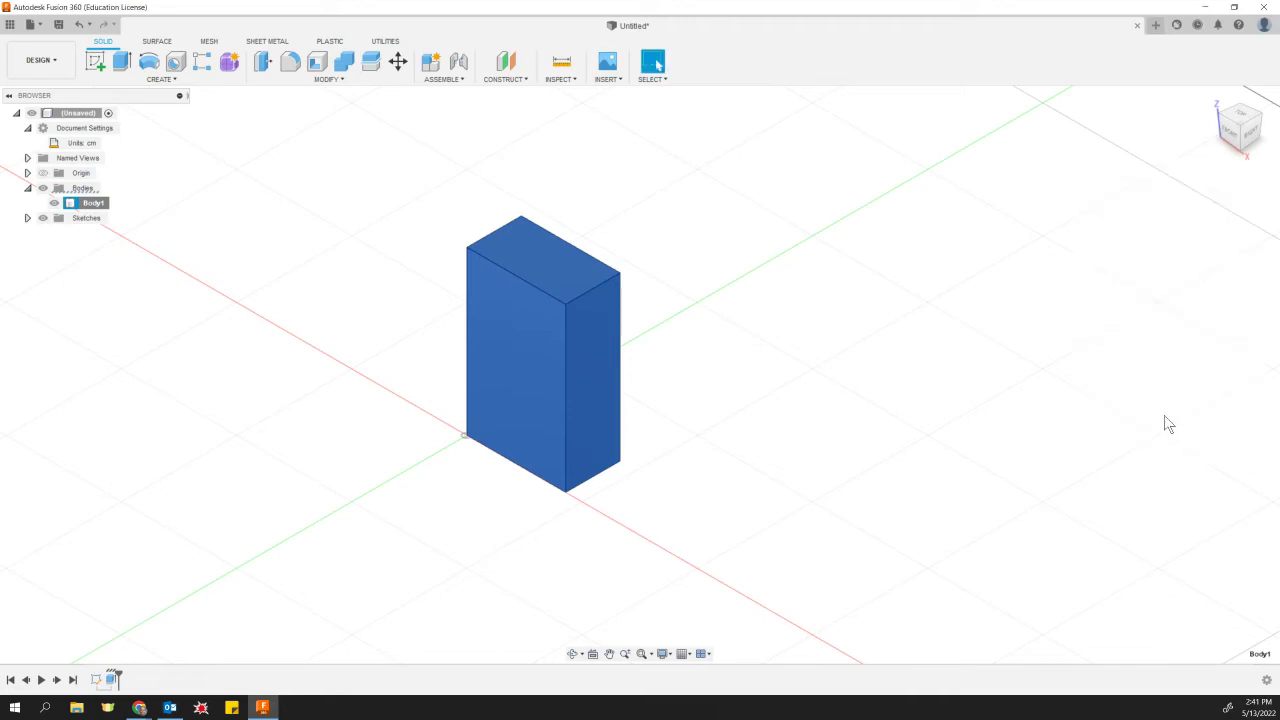
{"action": "left_click", "coordinate": [769, 360]}
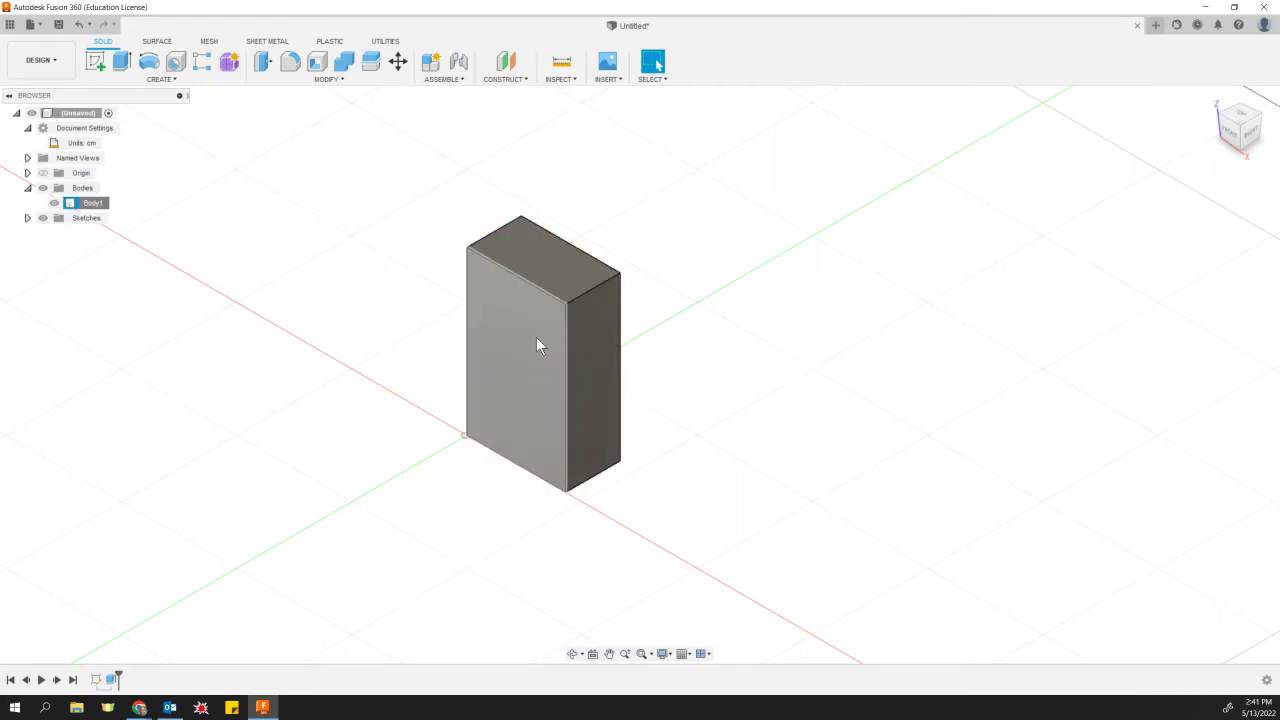
Assign the ABS Plastic physical material from the library's Plastic category to the block body
{"action": "right_click", "coordinate": [94, 207]}
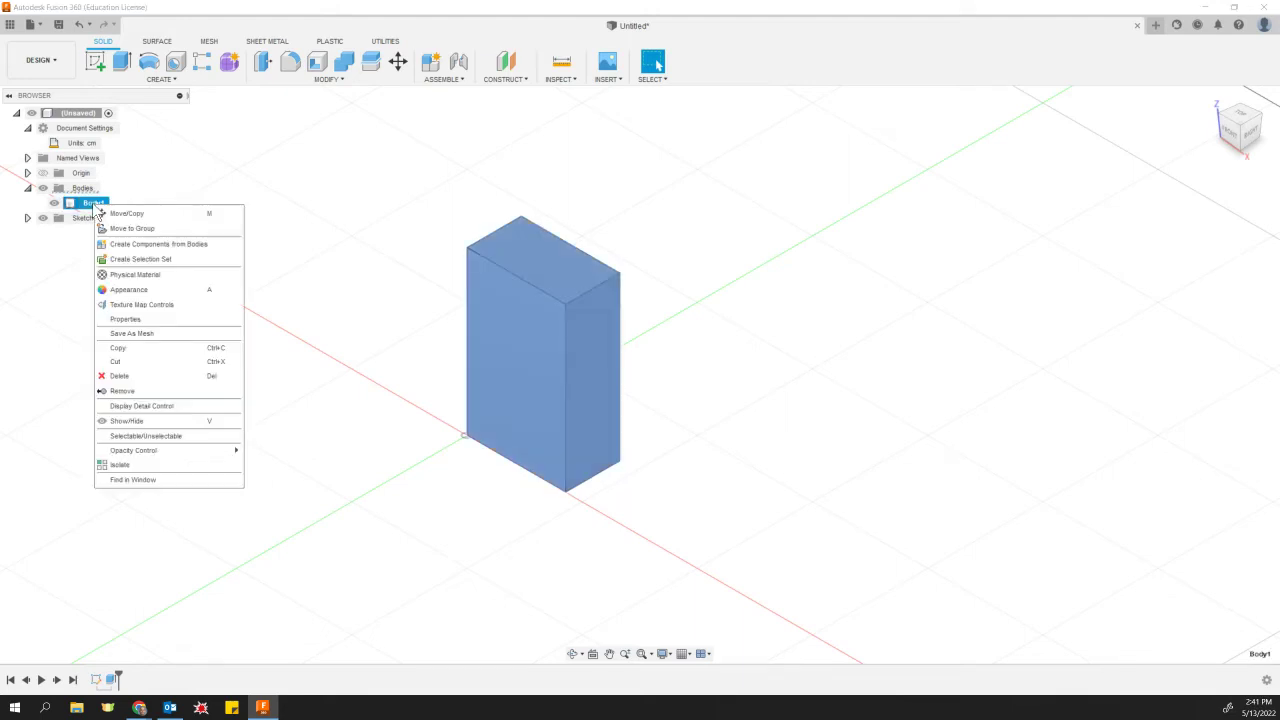
{"action": "left_click", "coordinate": [142, 282]}
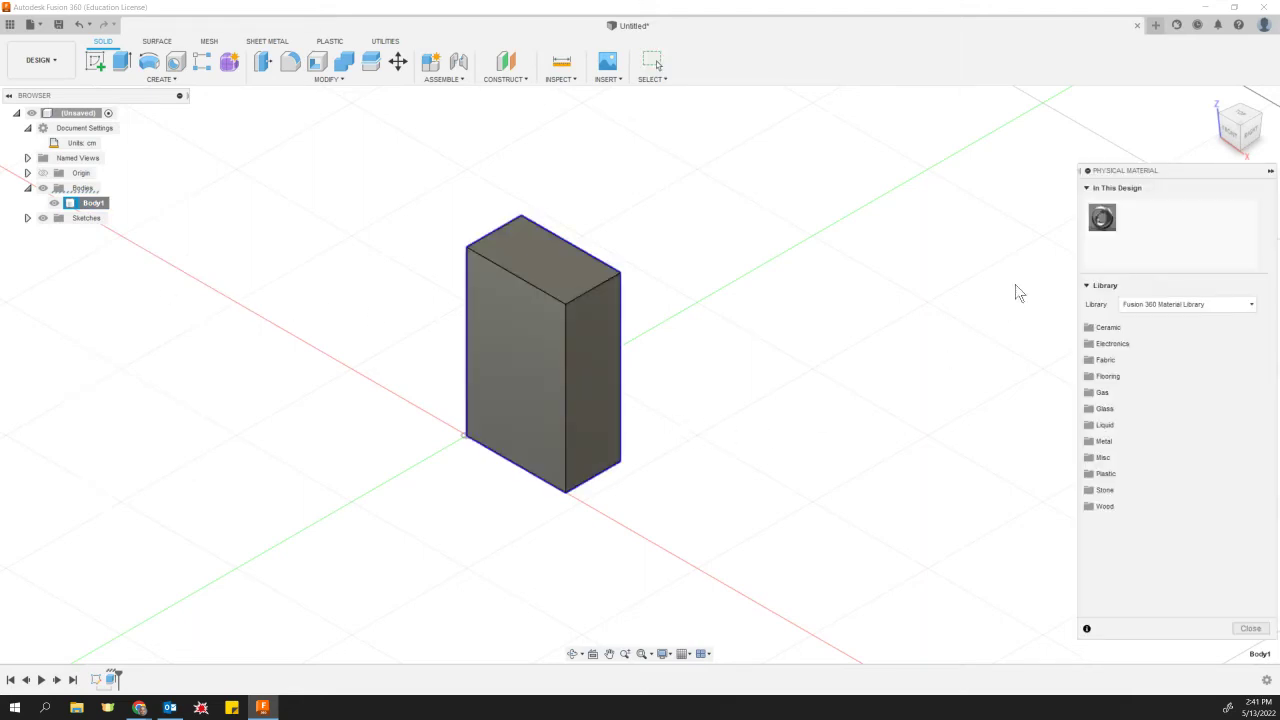
{"action": "left_click_drag", "start_coordinate": [1135, 177], "coordinate": [1107, 179]}
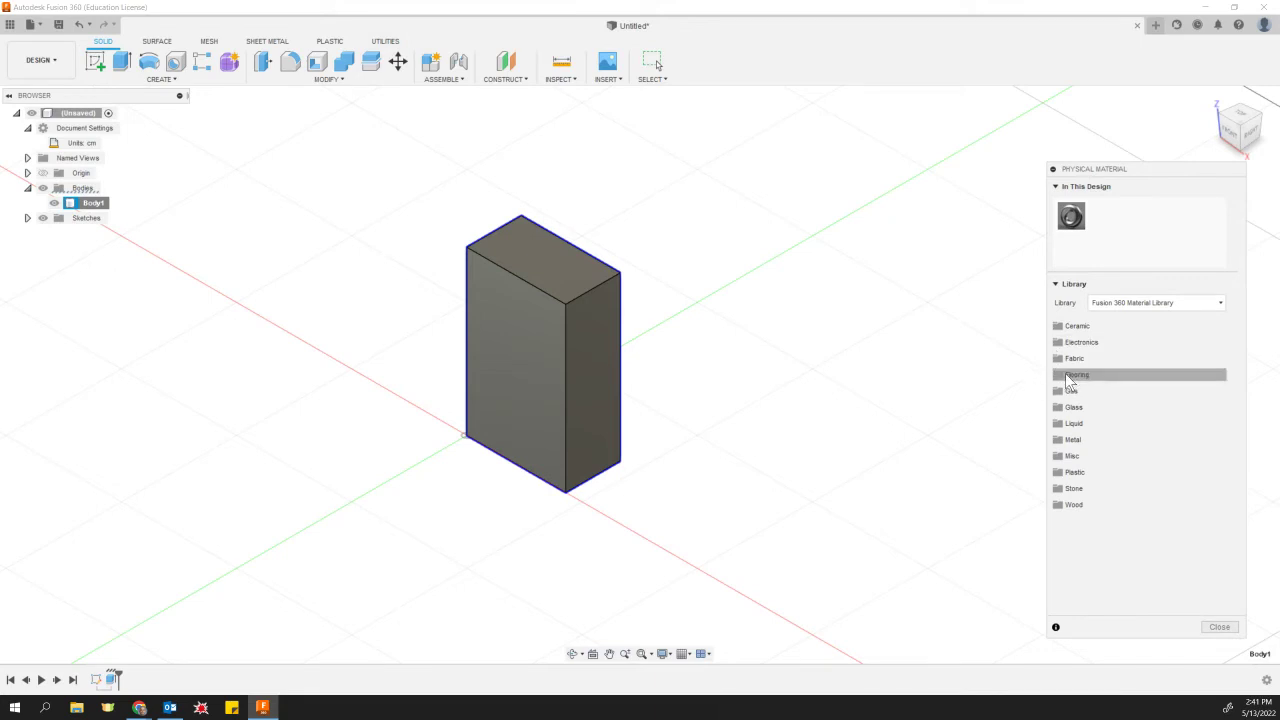
{"action": "left_click", "coordinate": [1081, 471]}
{"action": "scroll", "coordinate": [1107, 481], "scroll_direction": "down", "scroll_amount": 8}
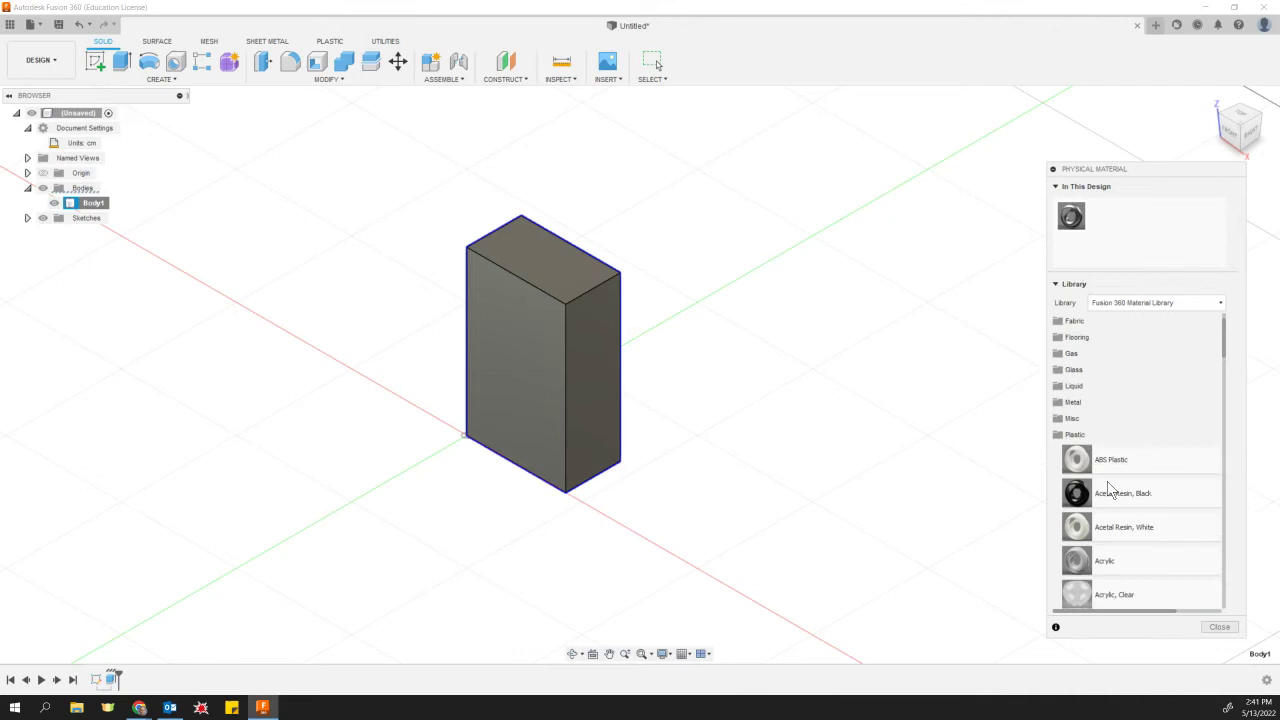
{"action": "scroll", "coordinate": [1117, 441], "scroll_direction": "down", "scroll_amount": 6}
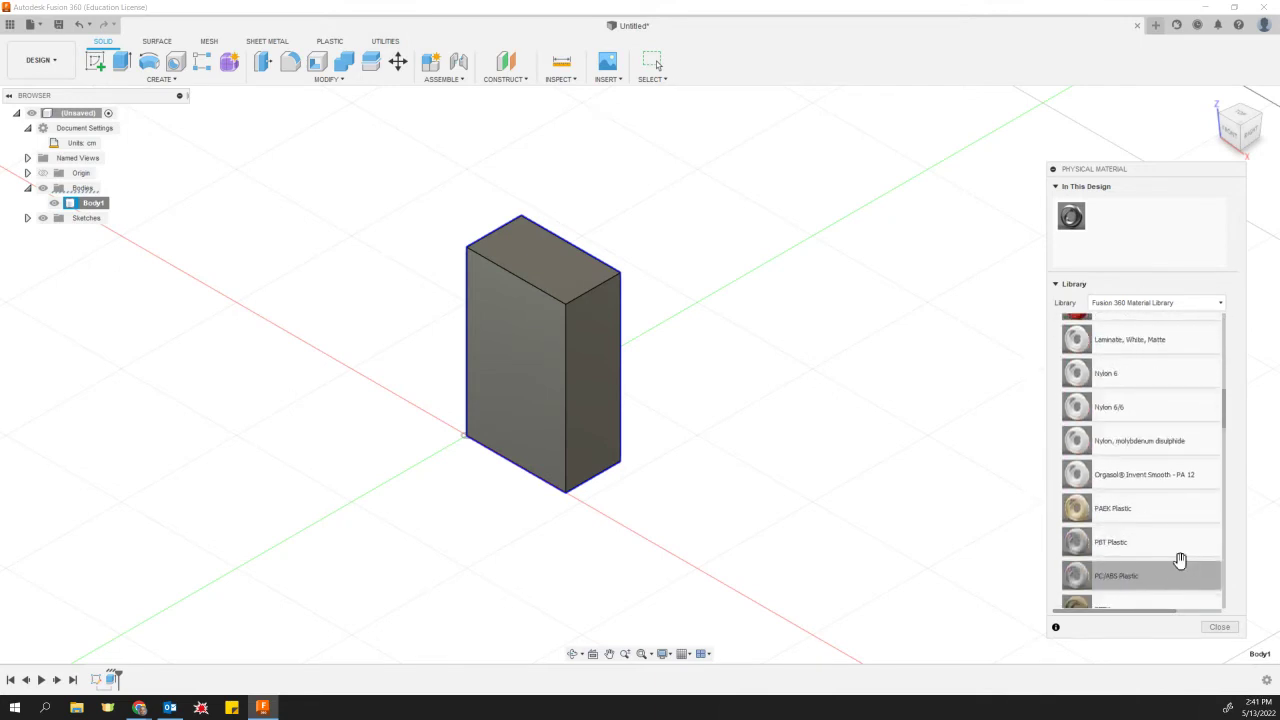
{"action": "scroll", "coordinate": [1170, 450], "scroll_direction": "down", "scroll_amount": 3}
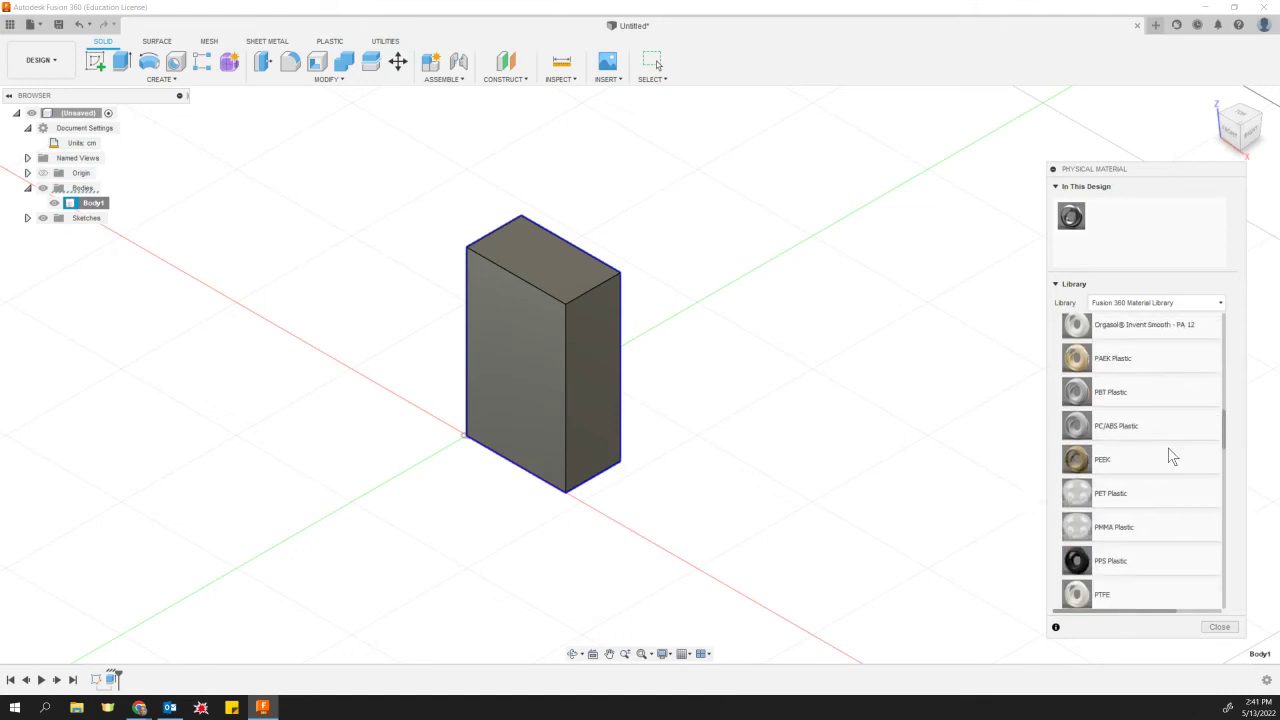
{"action": "scroll", "coordinate": [1170, 458], "scroll_direction": "down", "scroll_amount": 5}
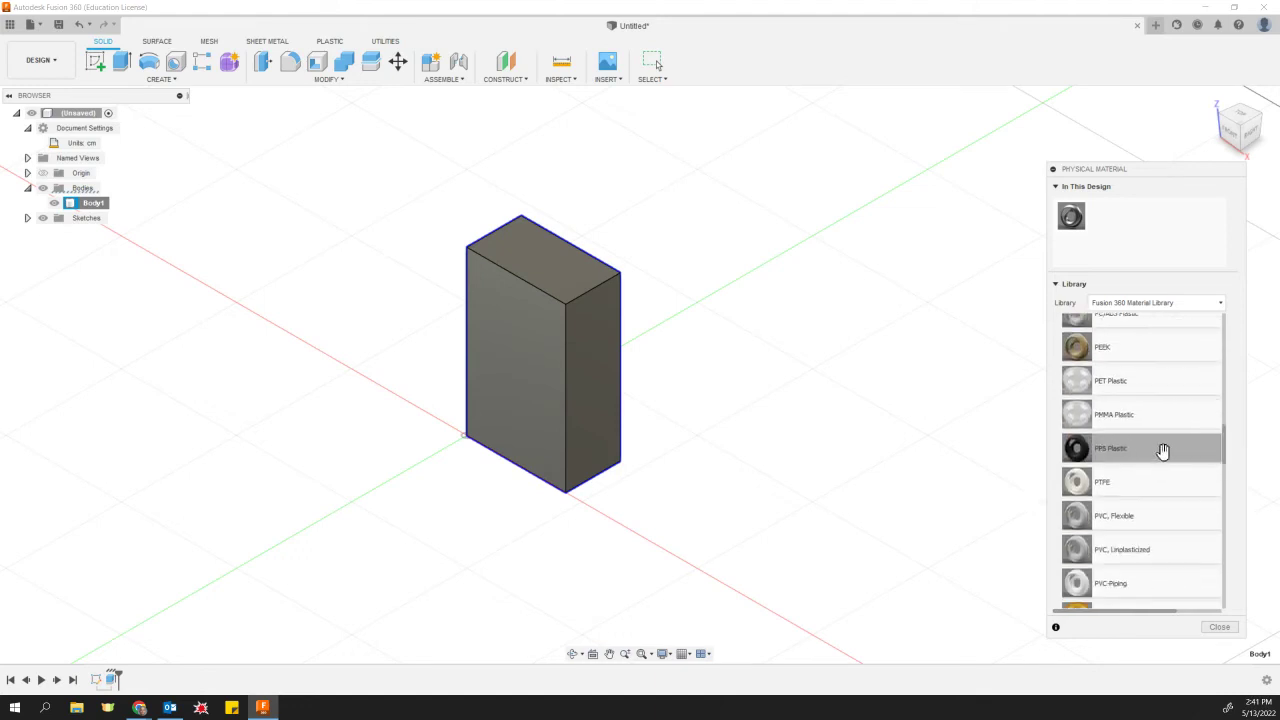
{"action": "scroll", "coordinate": [1162, 458], "scroll_direction": "down", "scroll_amount": 8}
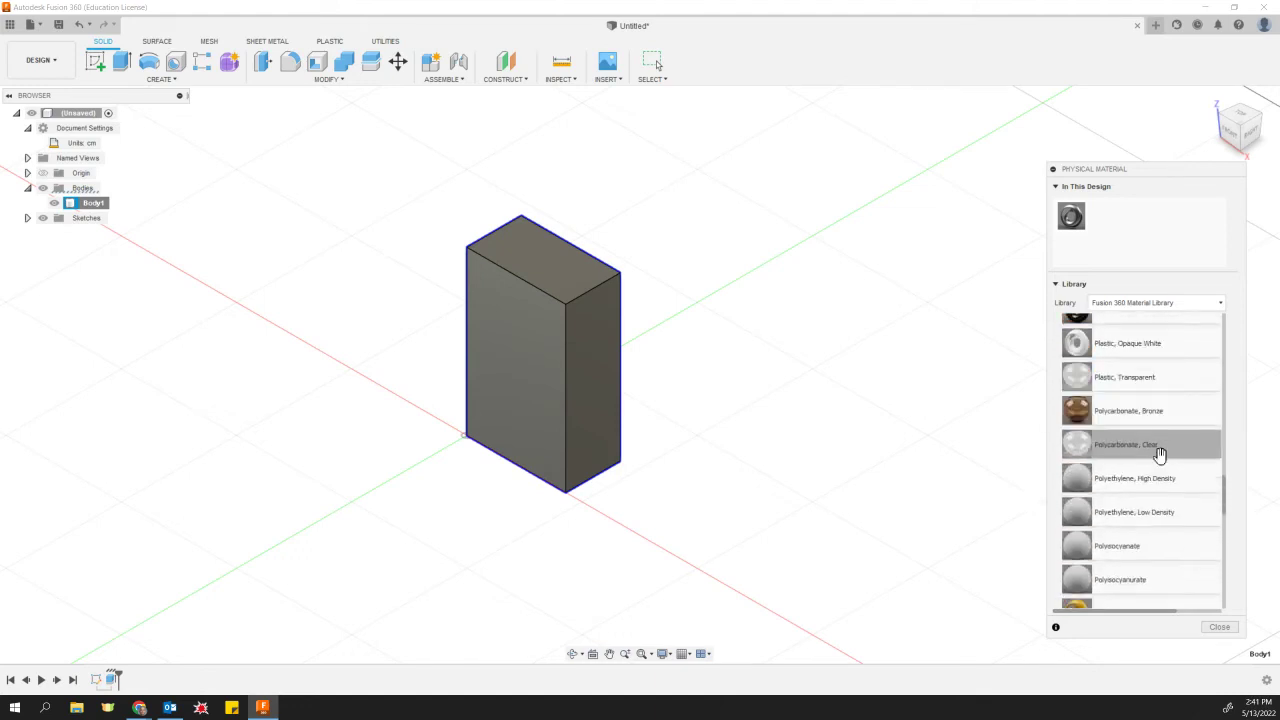
{"action": "scroll", "coordinate": [1159, 456], "scroll_direction": "down", "scroll_amount": 3}
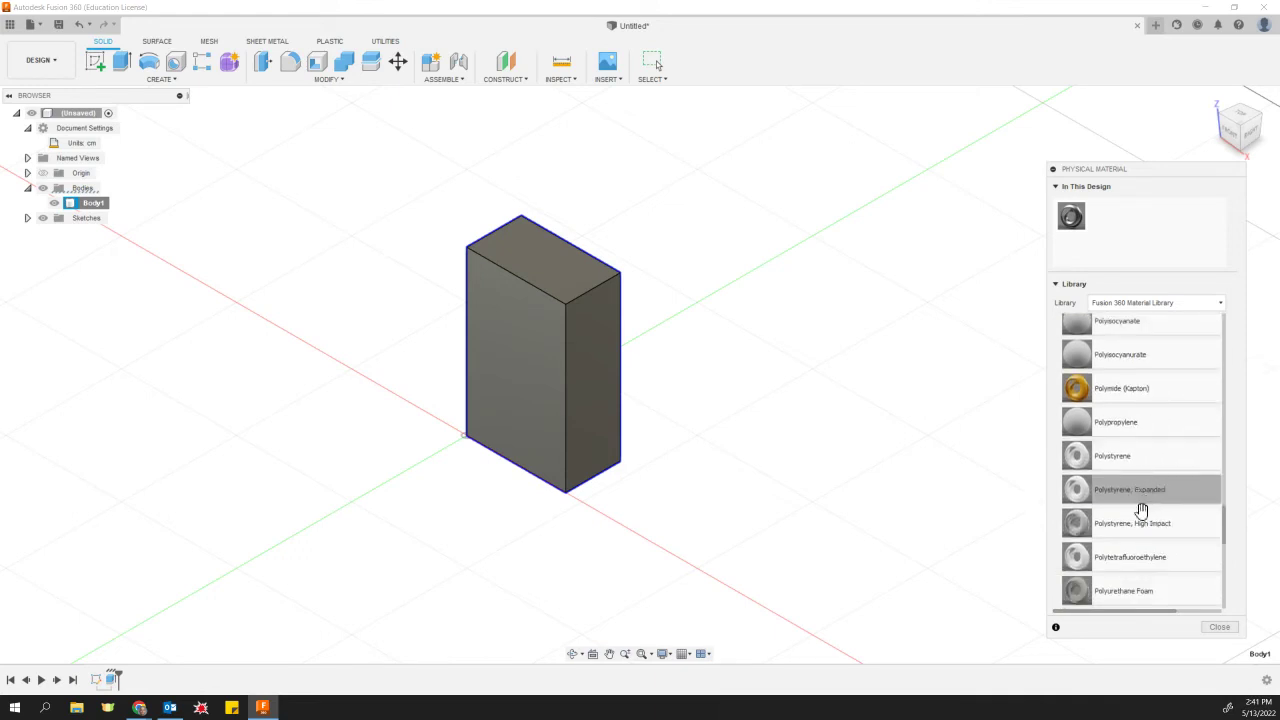
{"action": "scroll", "coordinate": [1159, 546], "scroll_direction": "down", "scroll_amount": 2}
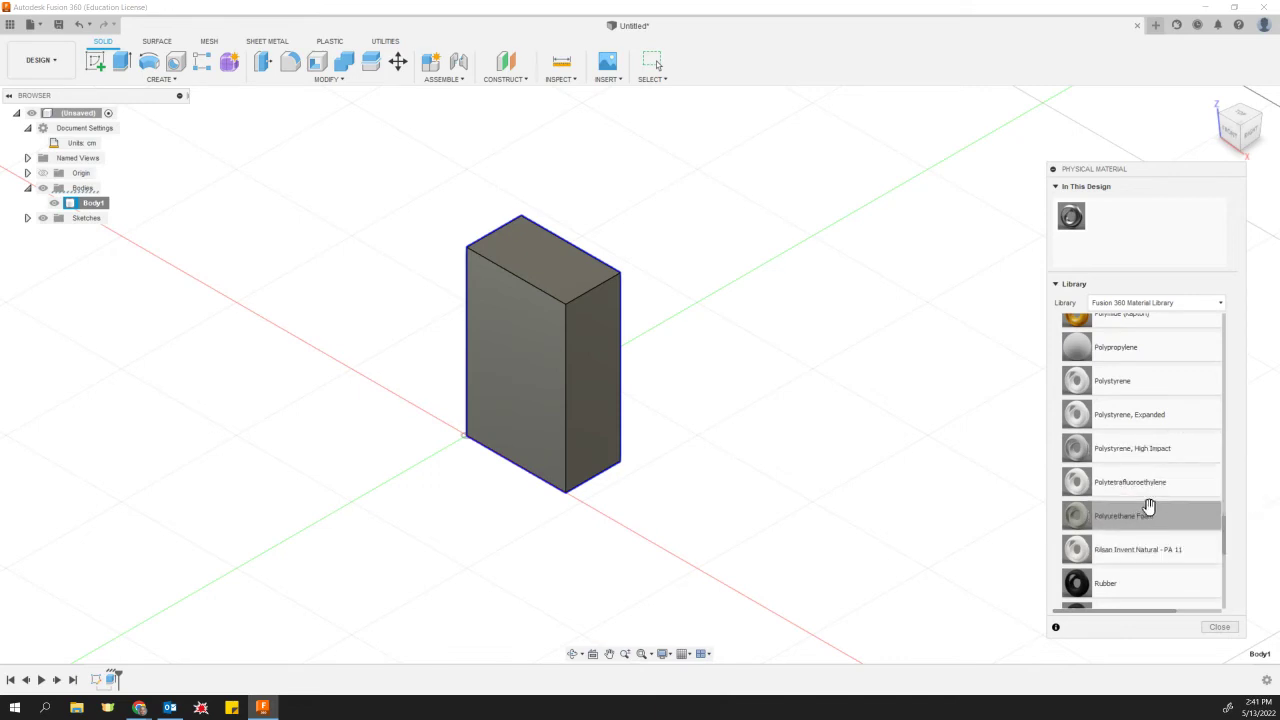
{"action": "scroll", "coordinate": [1155, 472], "scroll_direction": "up", "scroll_amount": 2}
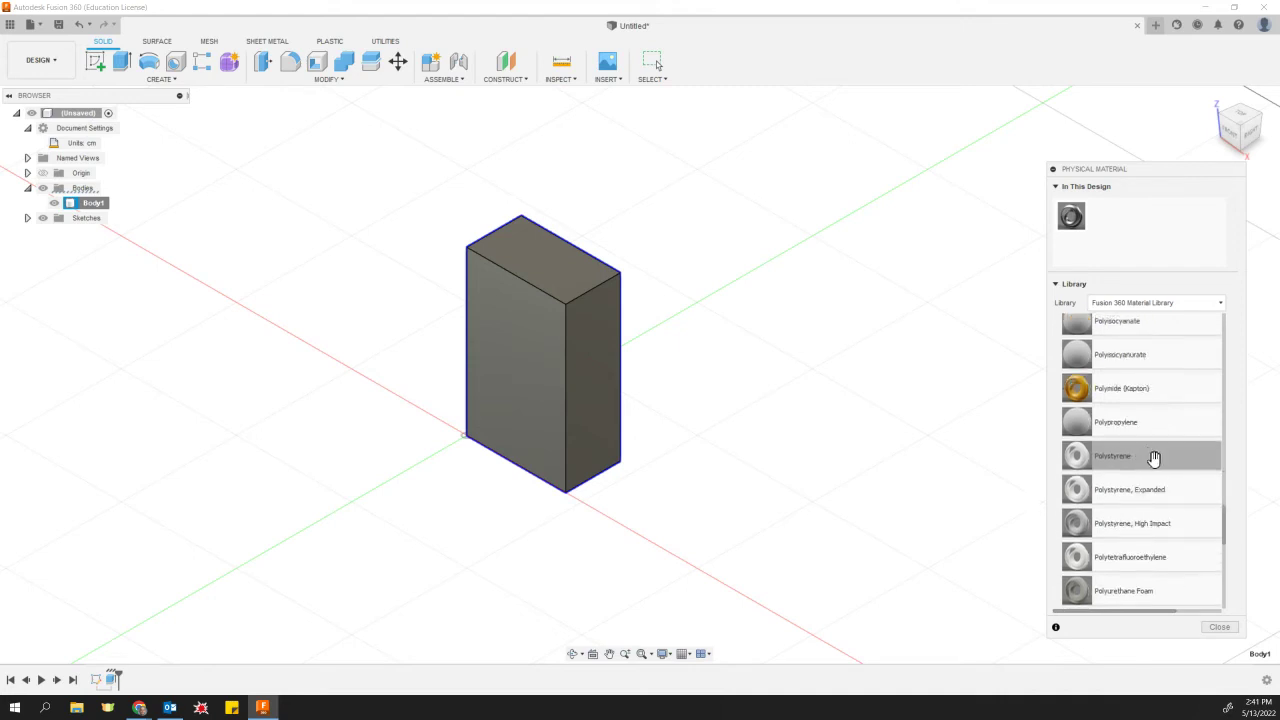
{"action": "scroll", "coordinate": [1151, 462], "scroll_direction": "up", "scroll_amount": 1}
{"action": "scroll", "coordinate": [1152, 458], "scroll_direction": "up", "scroll_amount": 4}
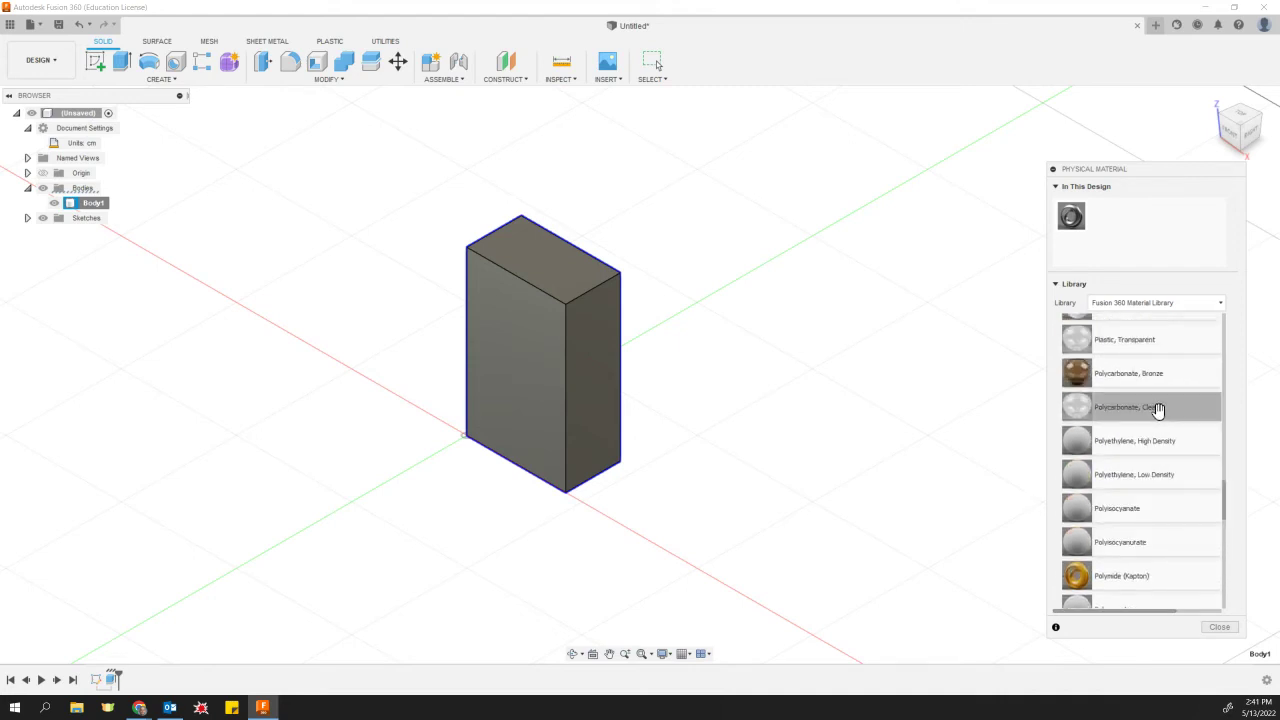
{"action": "scroll", "coordinate": [1160, 412], "scroll_direction": "up", "scroll_amount": 2}
{"action": "scroll", "coordinate": [1161, 460], "scroll_direction": "up", "scroll_amount": 6}
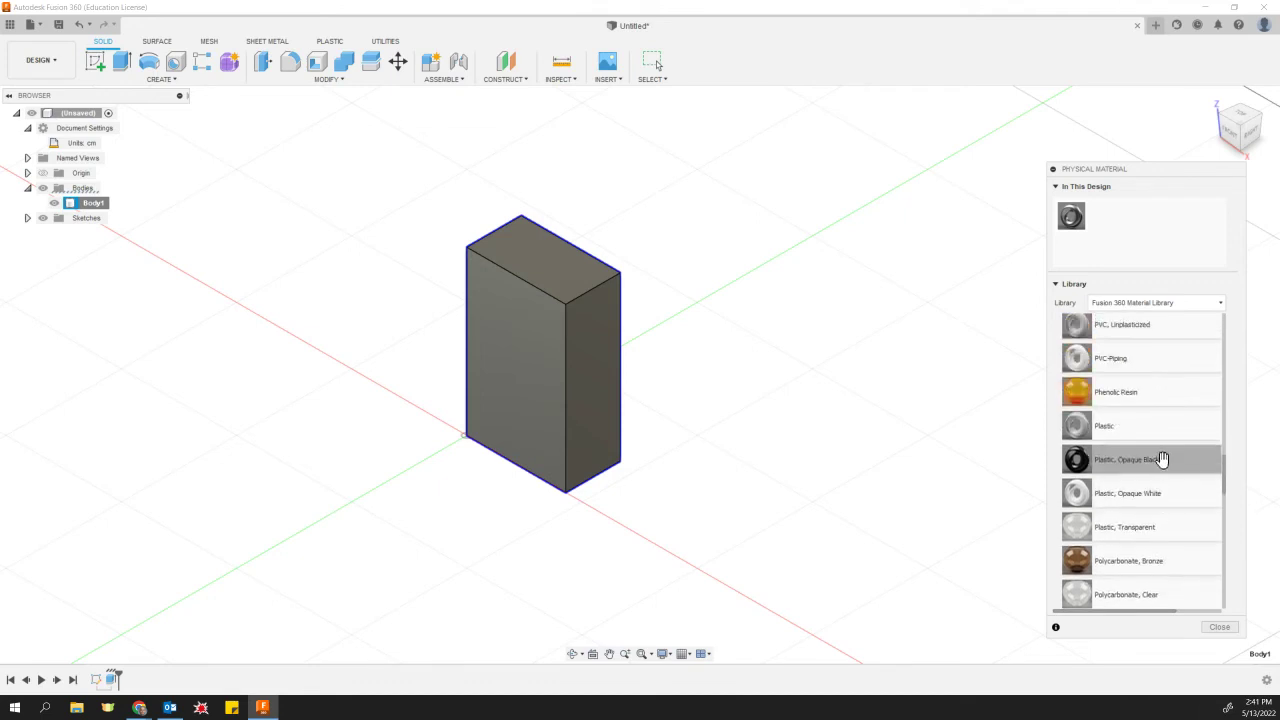
{"action": "scroll", "coordinate": [1161, 460], "scroll_direction": "up", "scroll_amount": 10}
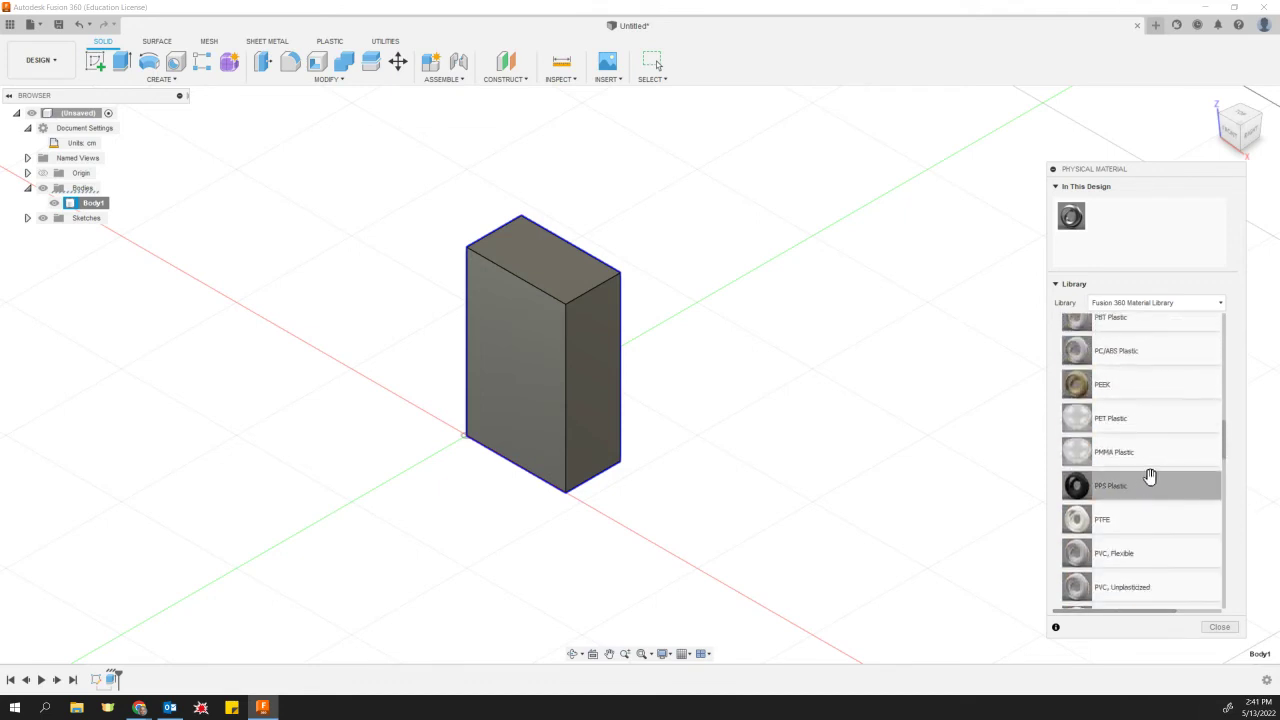
{"action": "scroll", "coordinate": [1153, 465], "scroll_direction": "up", "scroll_amount": 15}
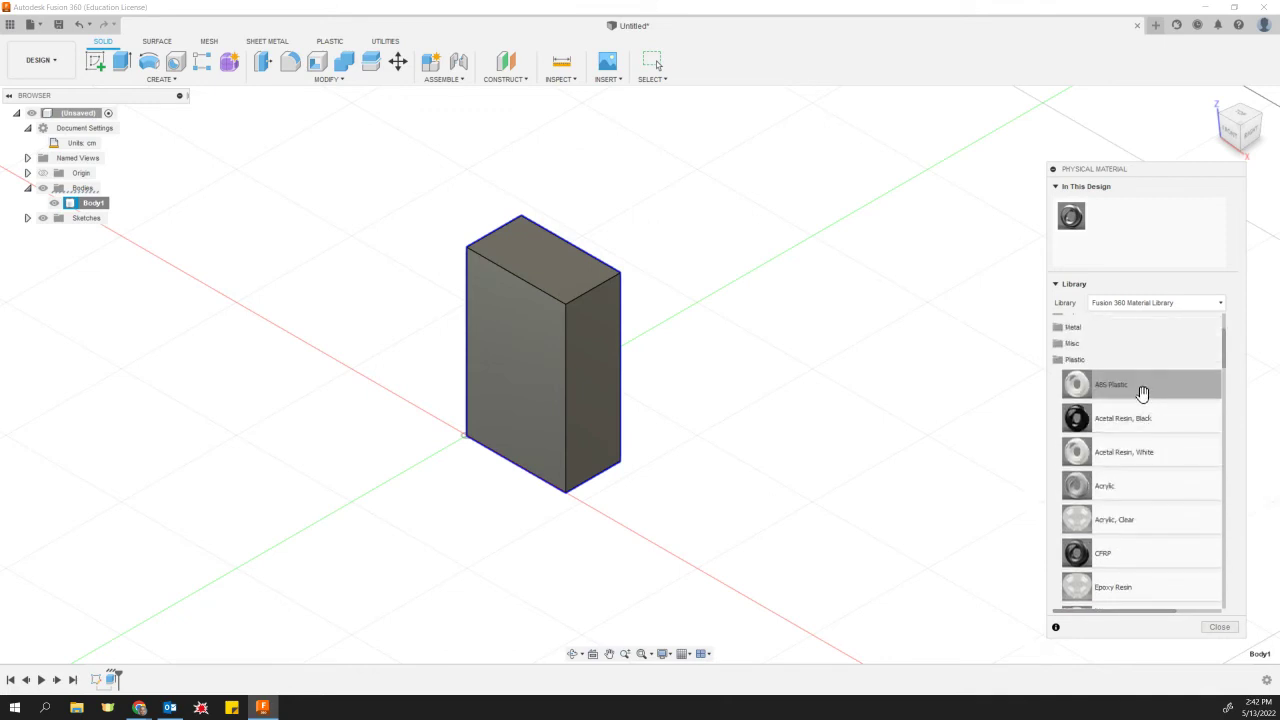
{"action": "left_click_drag", "start_coordinate": [1140, 391], "coordinate": [535, 357]}
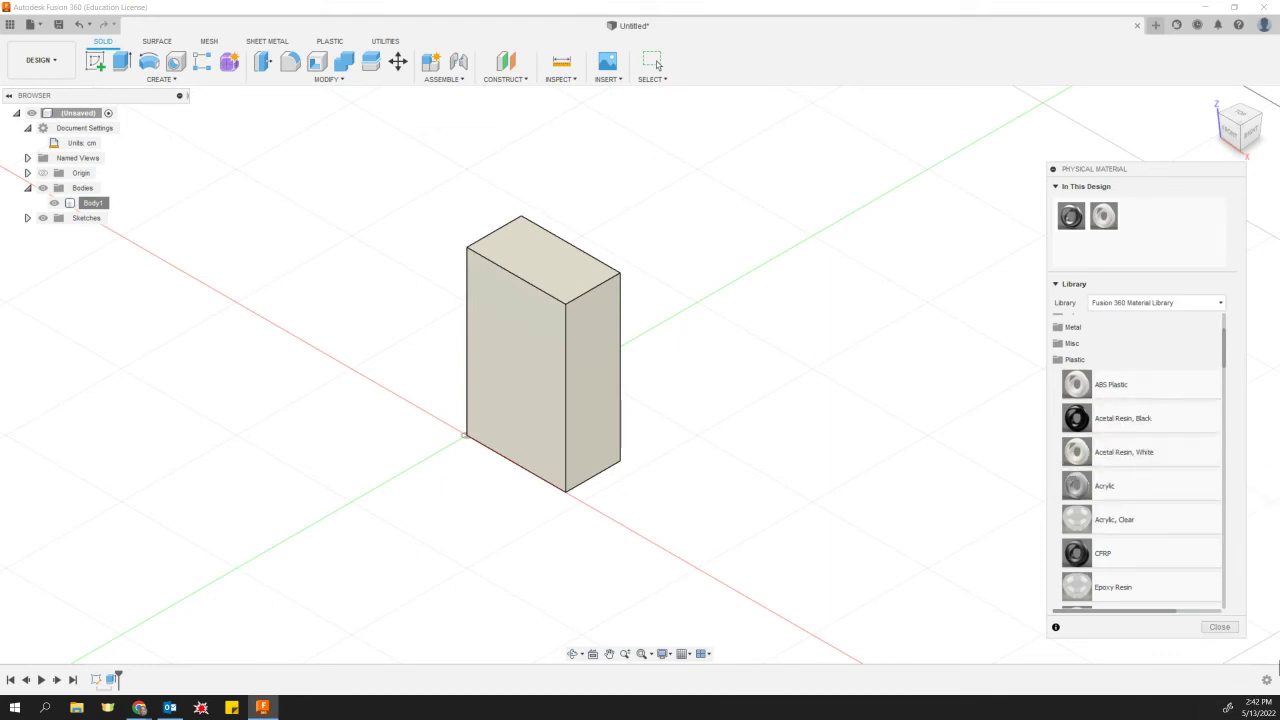
{"action": "left_click", "coordinate": [1218, 628]}
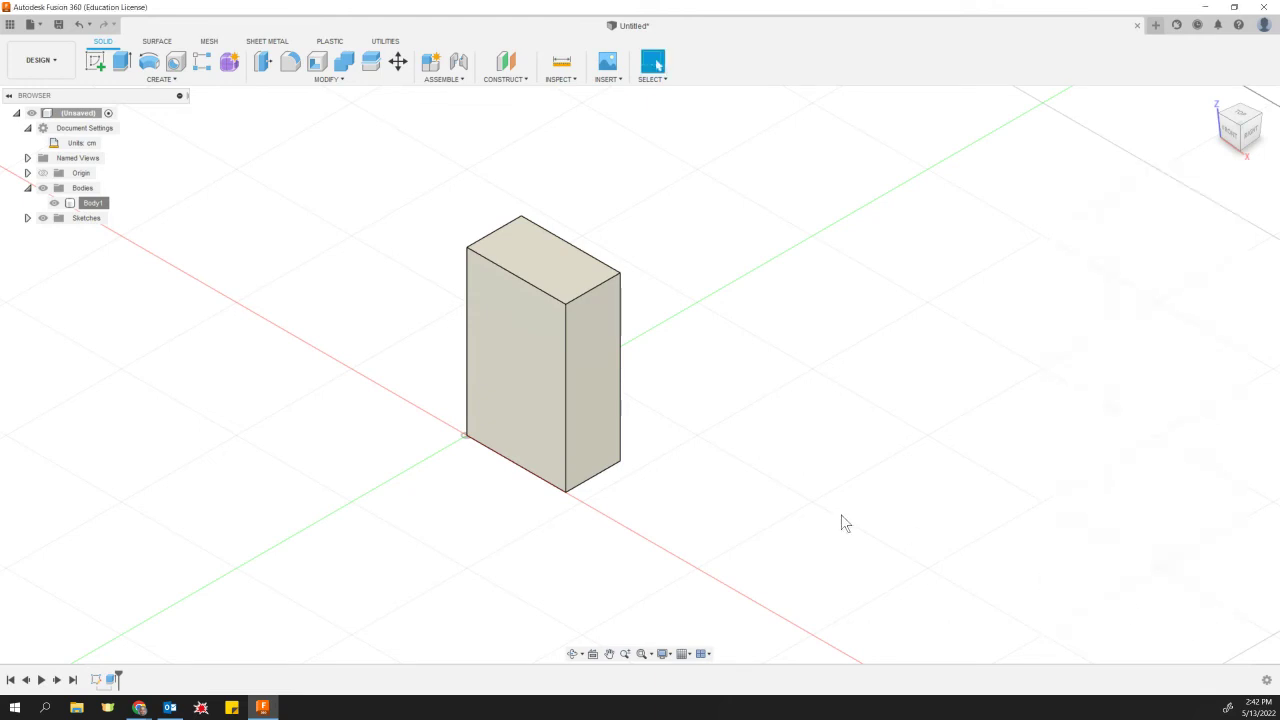
Inspect the block body's physical properties with its new material, including density, mass and volume
{"action": "left_click", "coordinate": [510, 422]}
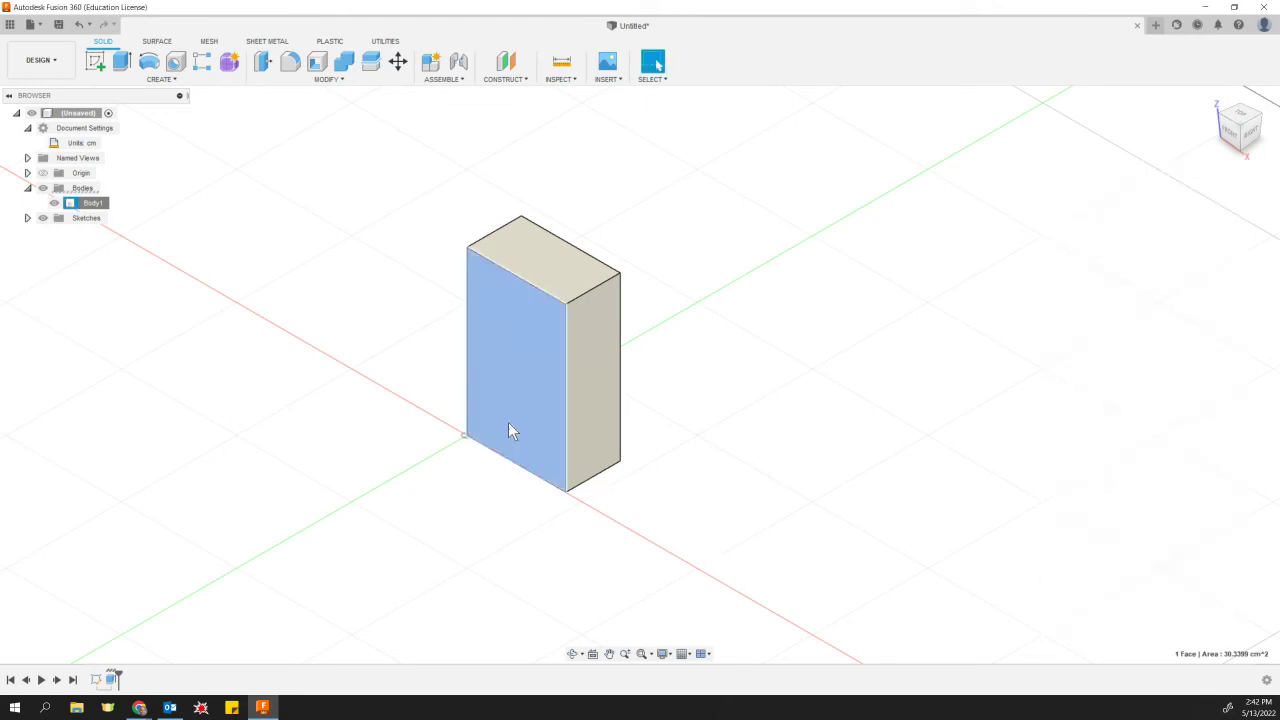
{"action": "left_click", "coordinate": [526, 318]}
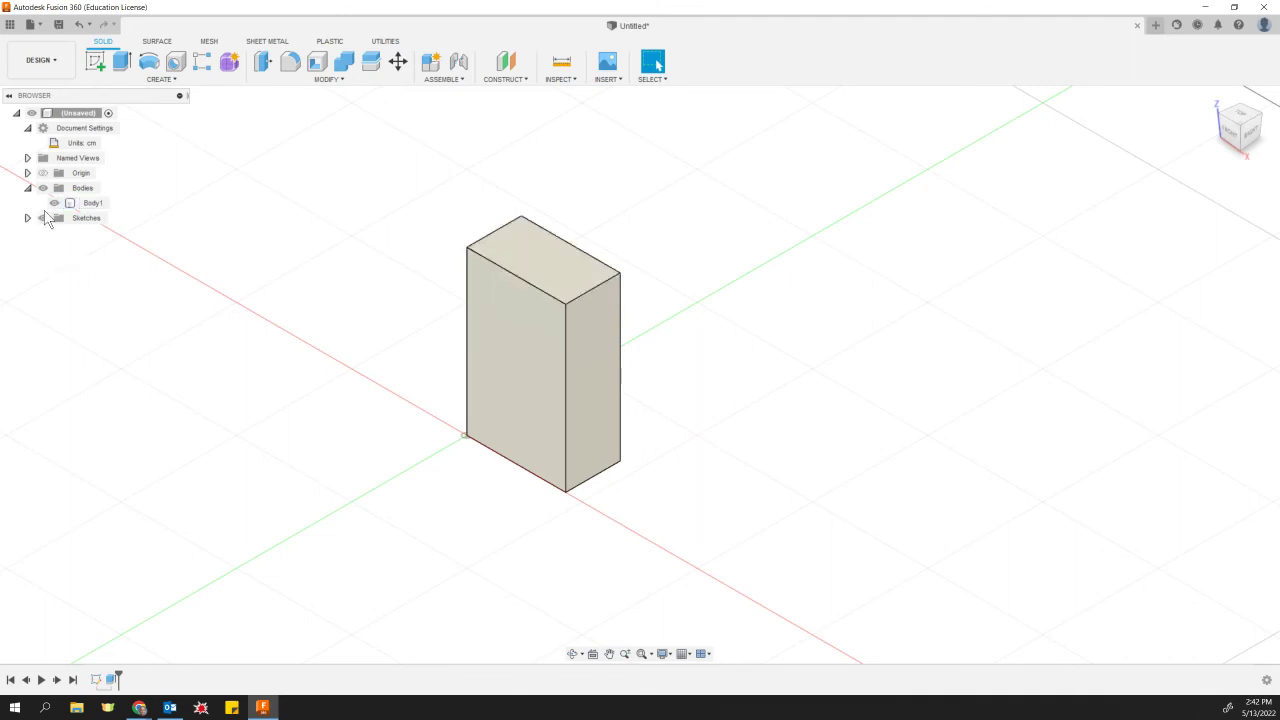
{"action": "left_click", "coordinate": [84, 204]}
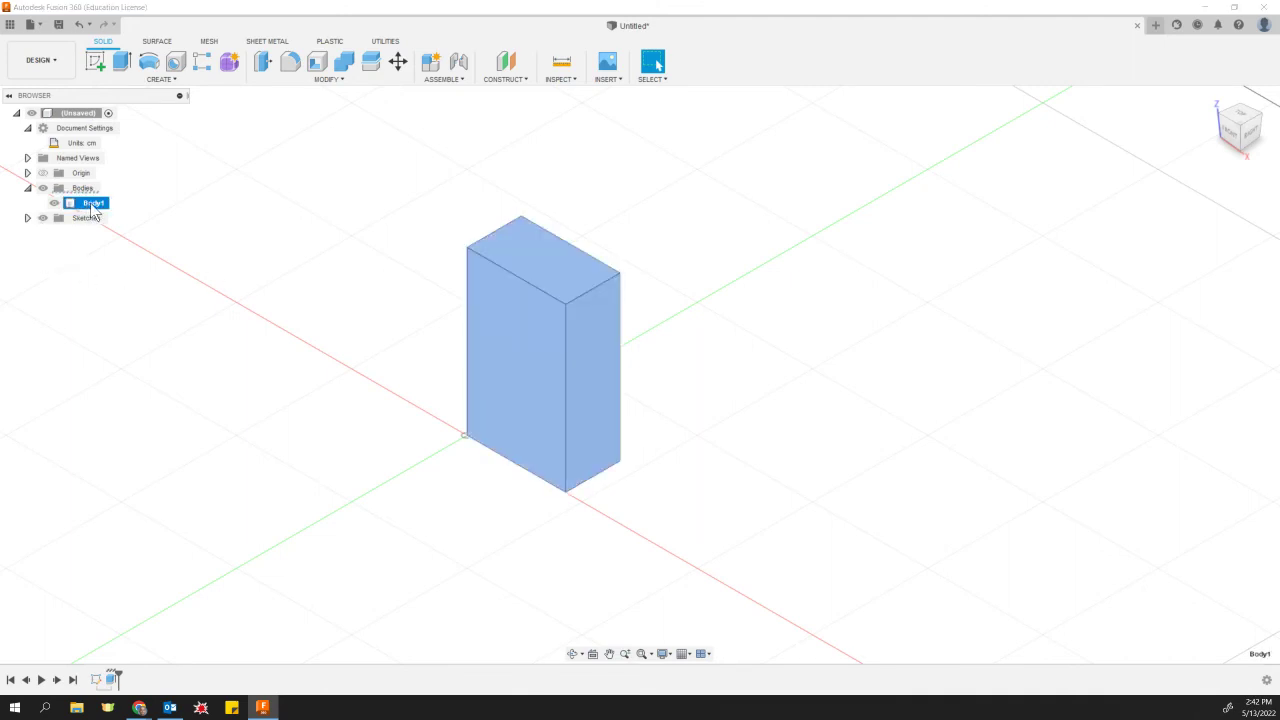
{"action": "left_click", "coordinate": [183, 240]}
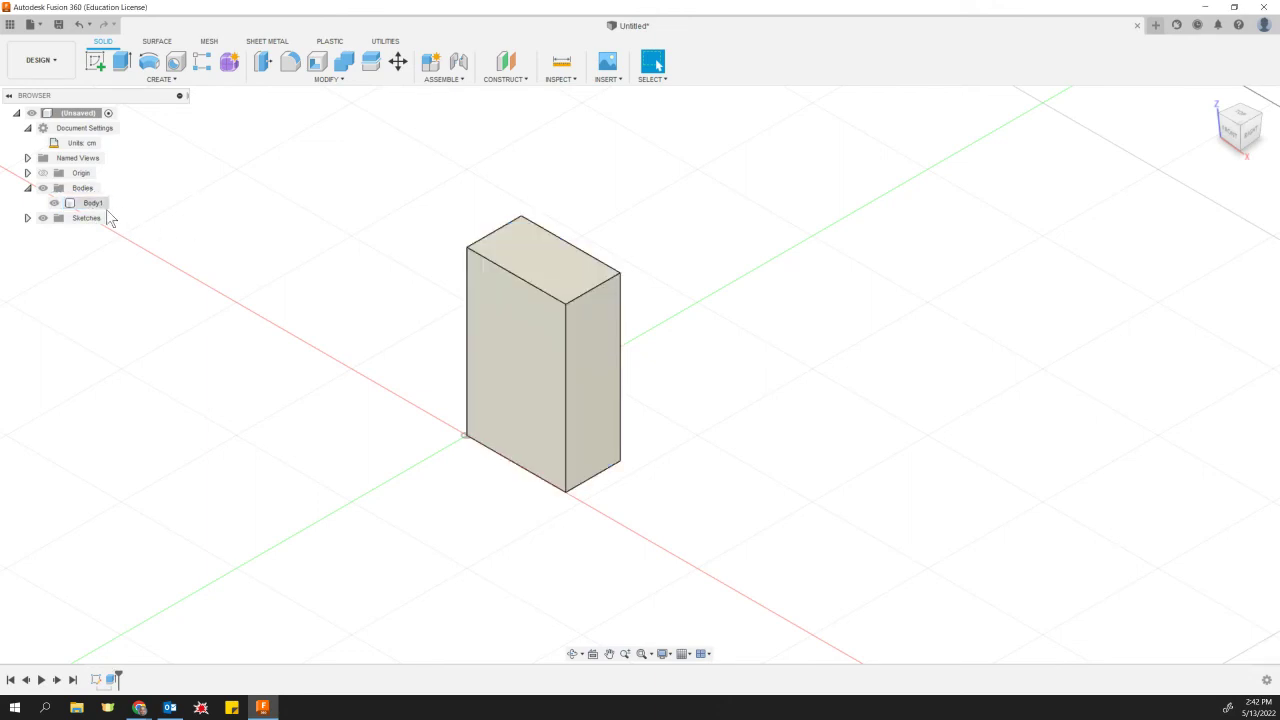
{"action": "right_click", "coordinate": [97, 207]}
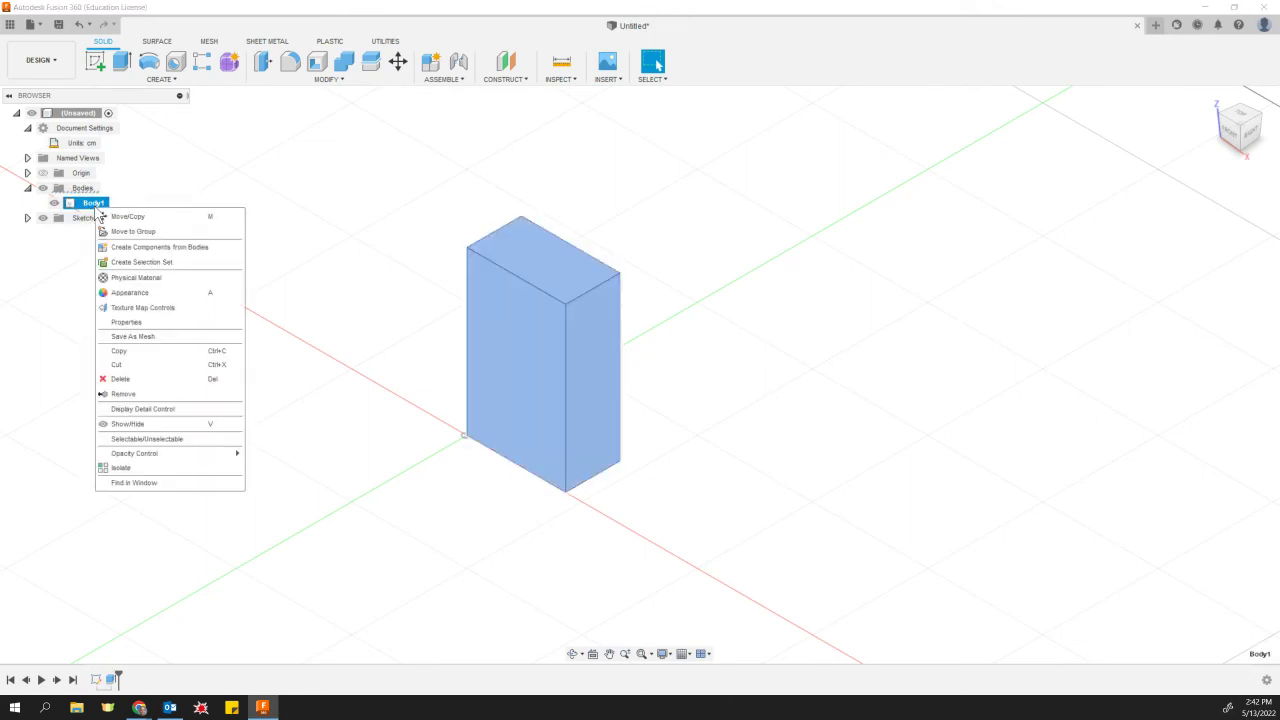
{"action": "left_click", "coordinate": [141, 325]}
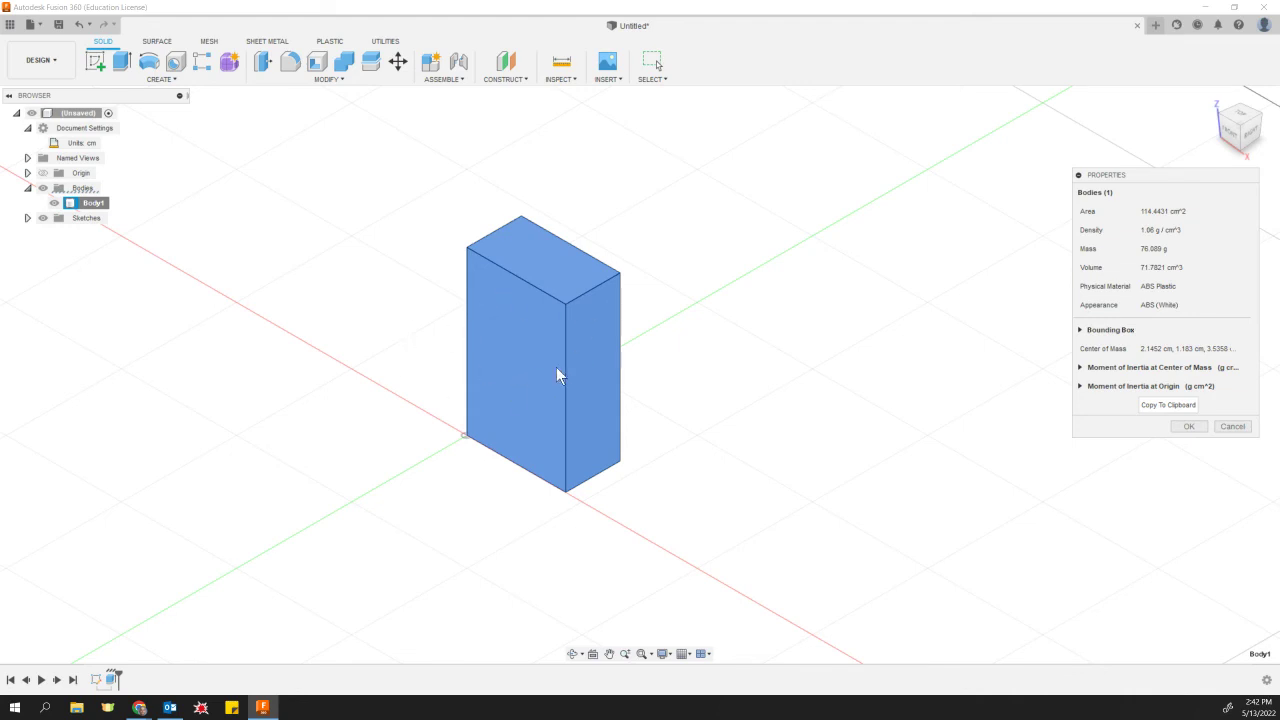
{"action": "left_click", "coordinate": [1188, 426]}
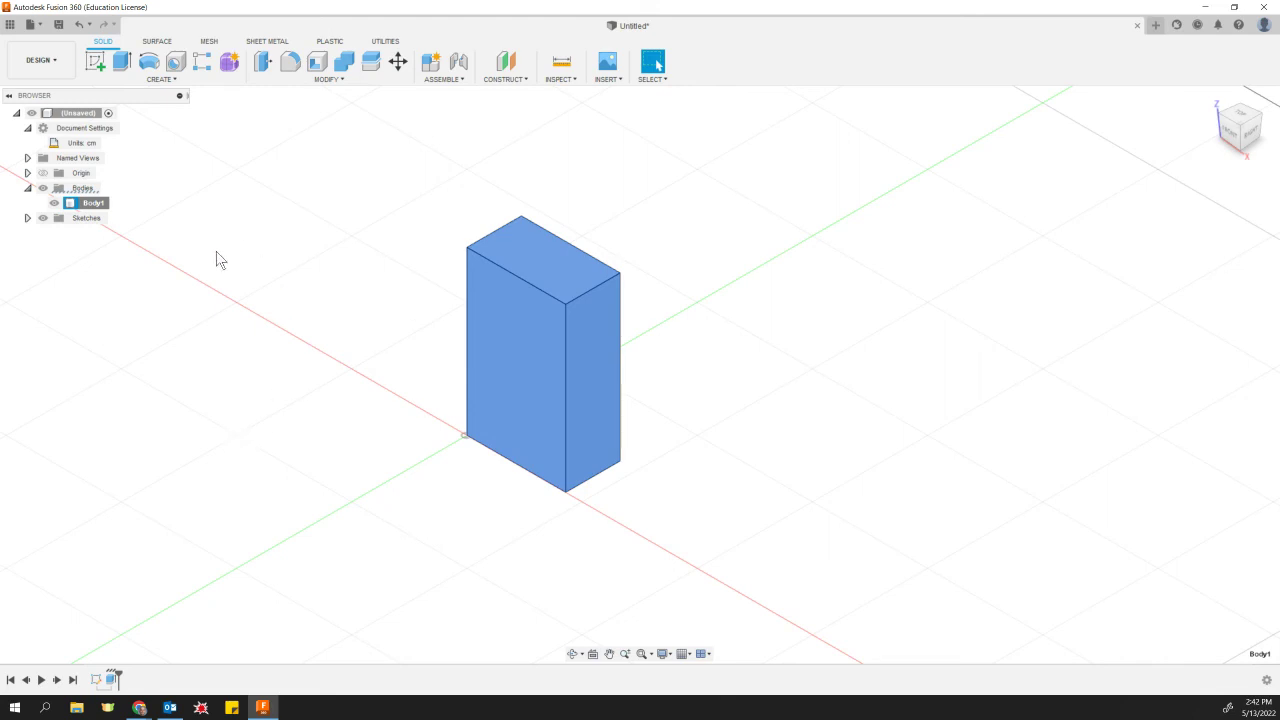
{"action": "left_click", "coordinate": [218, 298]}
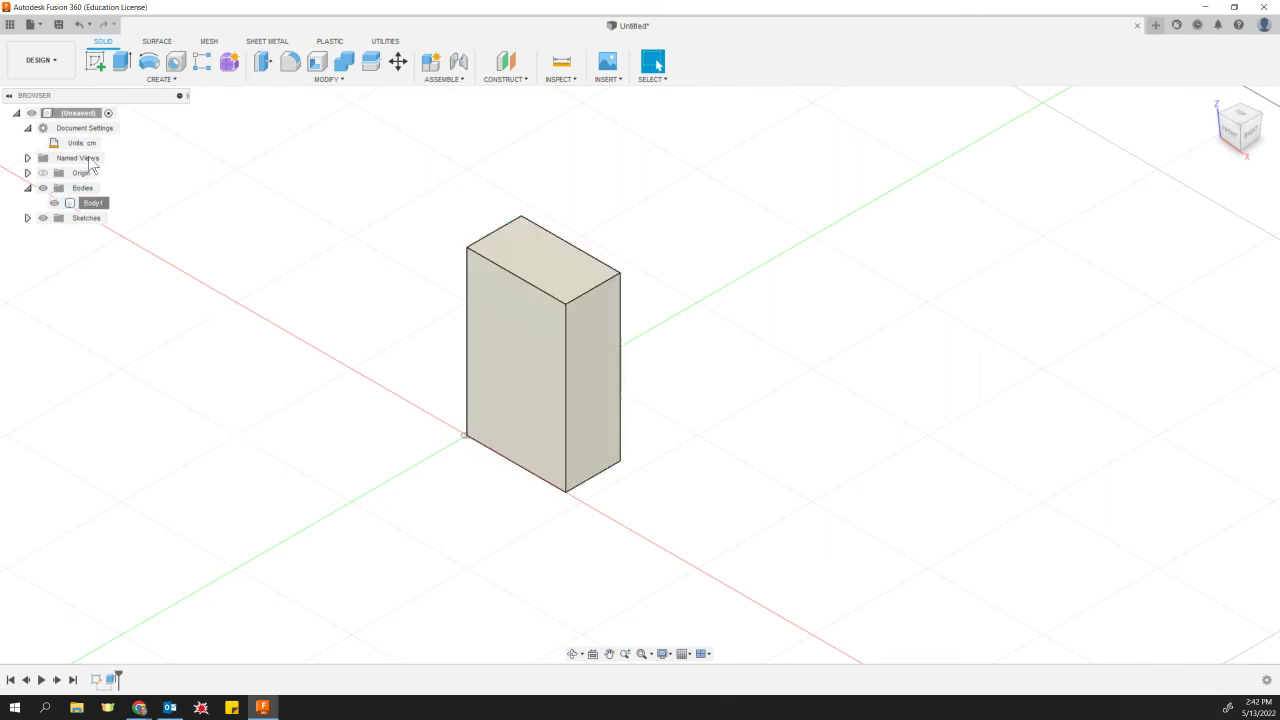
Try to export the unsaved design as an STL file, and return to the model
{"action": "left_click", "coordinate": [31, 24]}
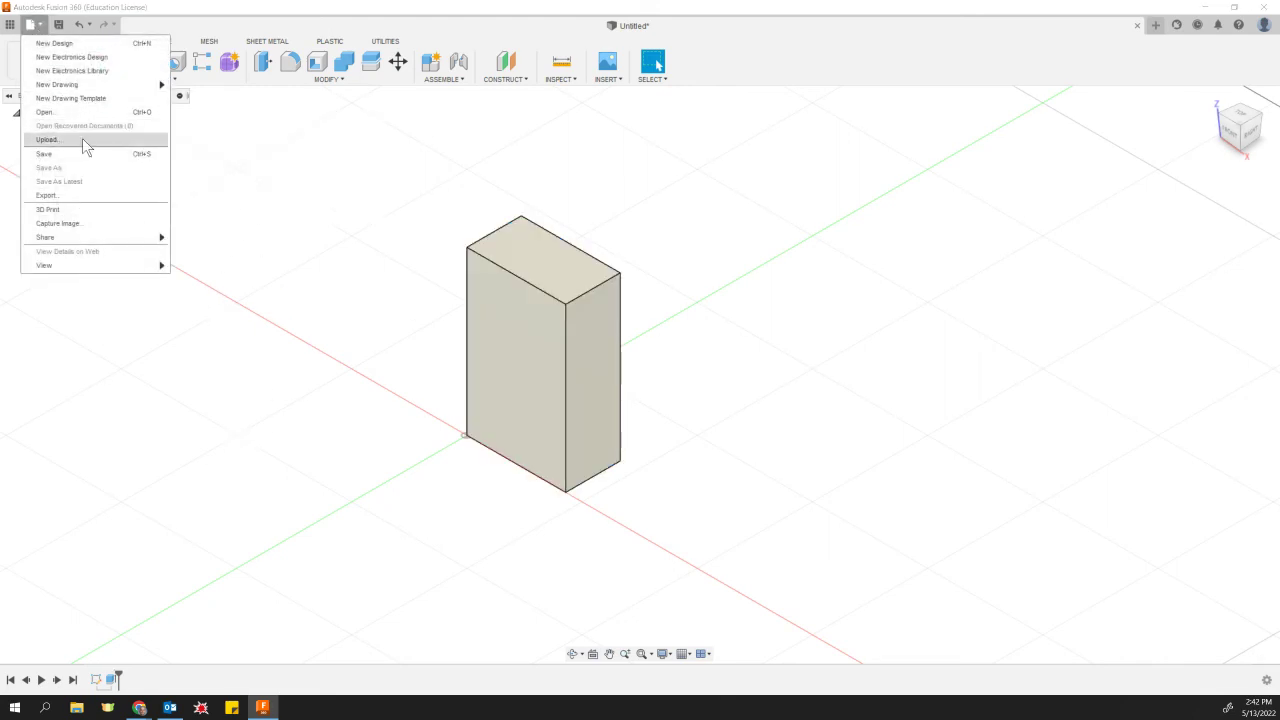
{"action": "left_click", "coordinate": [93, 196]}
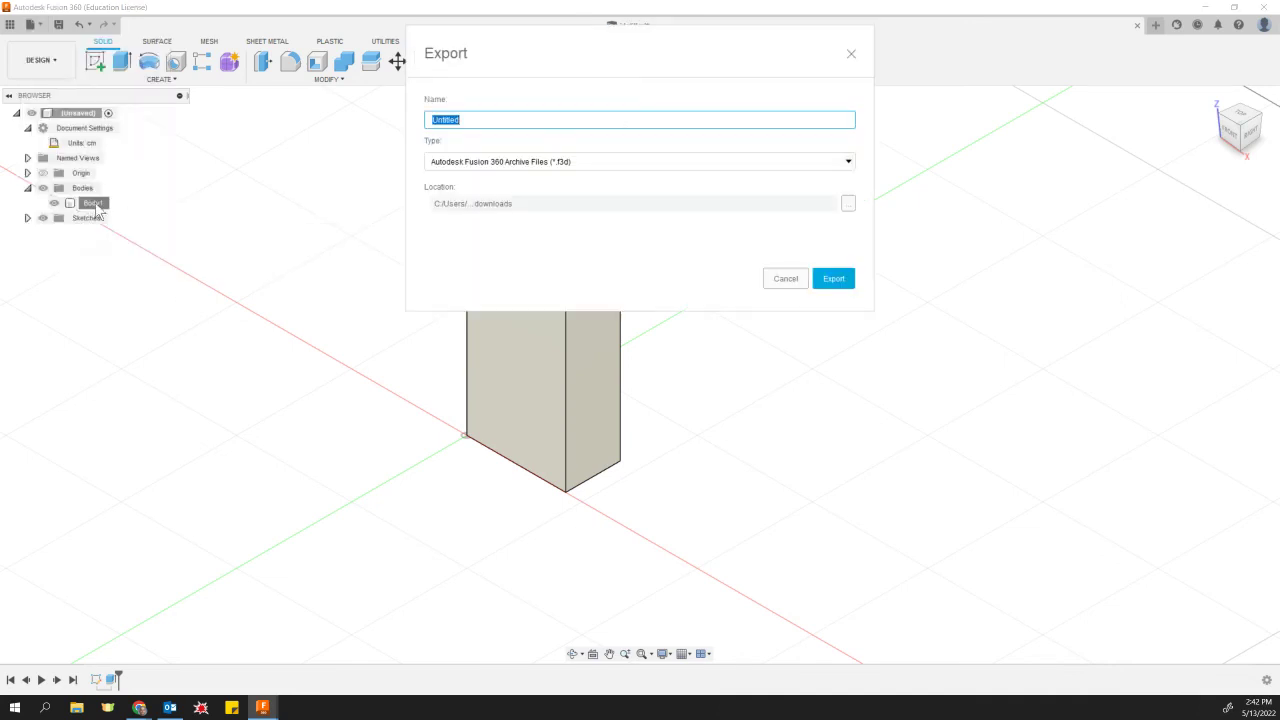
{"action": "left_click", "coordinate": [517, 166]}
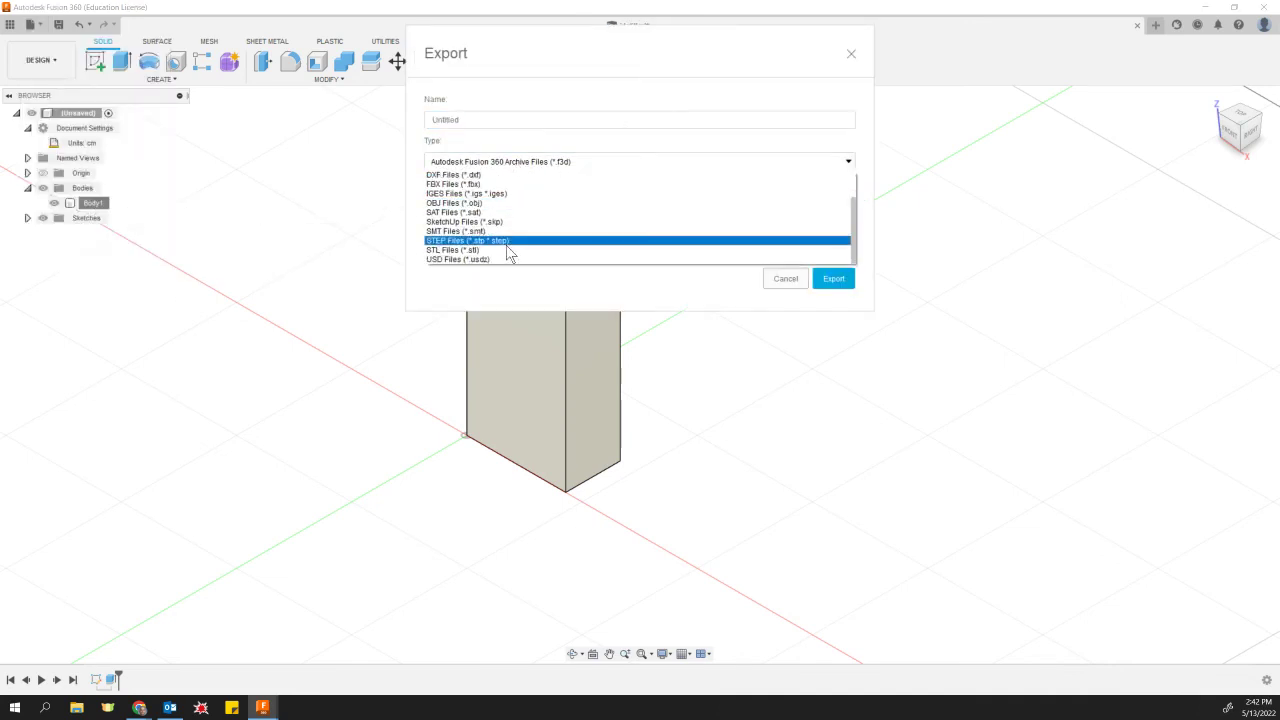
{"action": "left_click", "coordinate": [486, 250]}
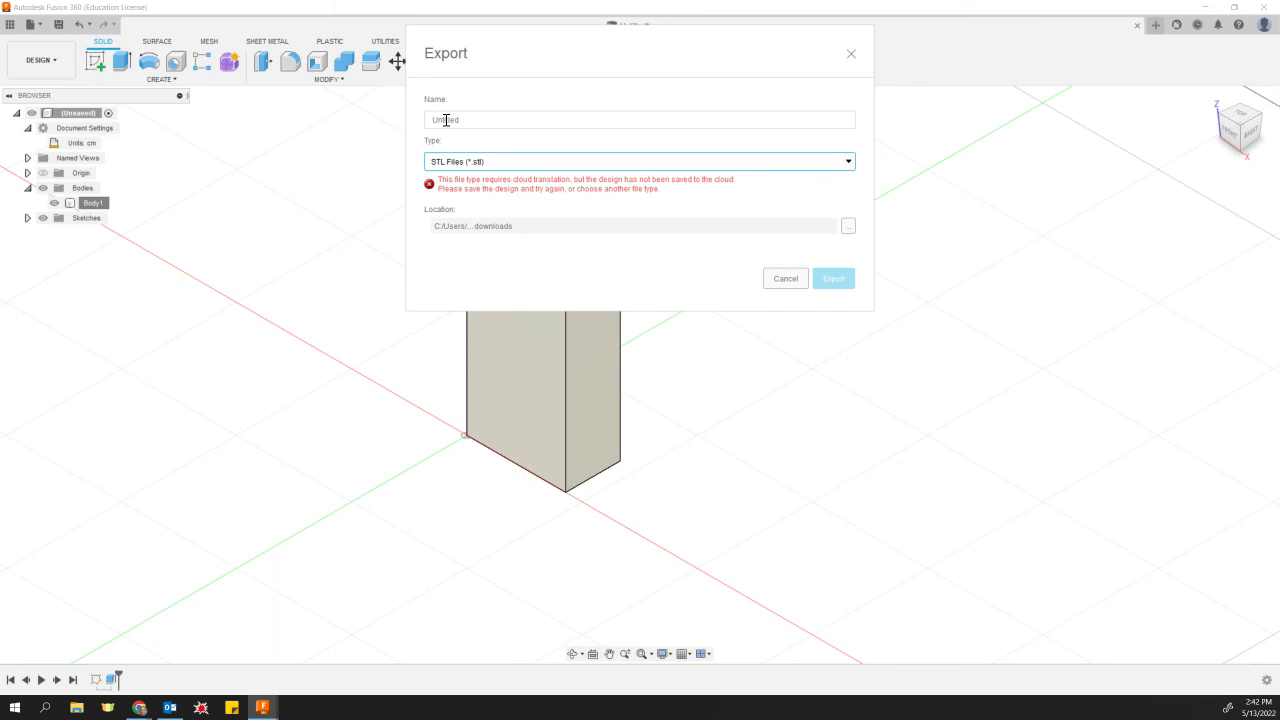
{"action": "left_click", "coordinate": [446, 120]}
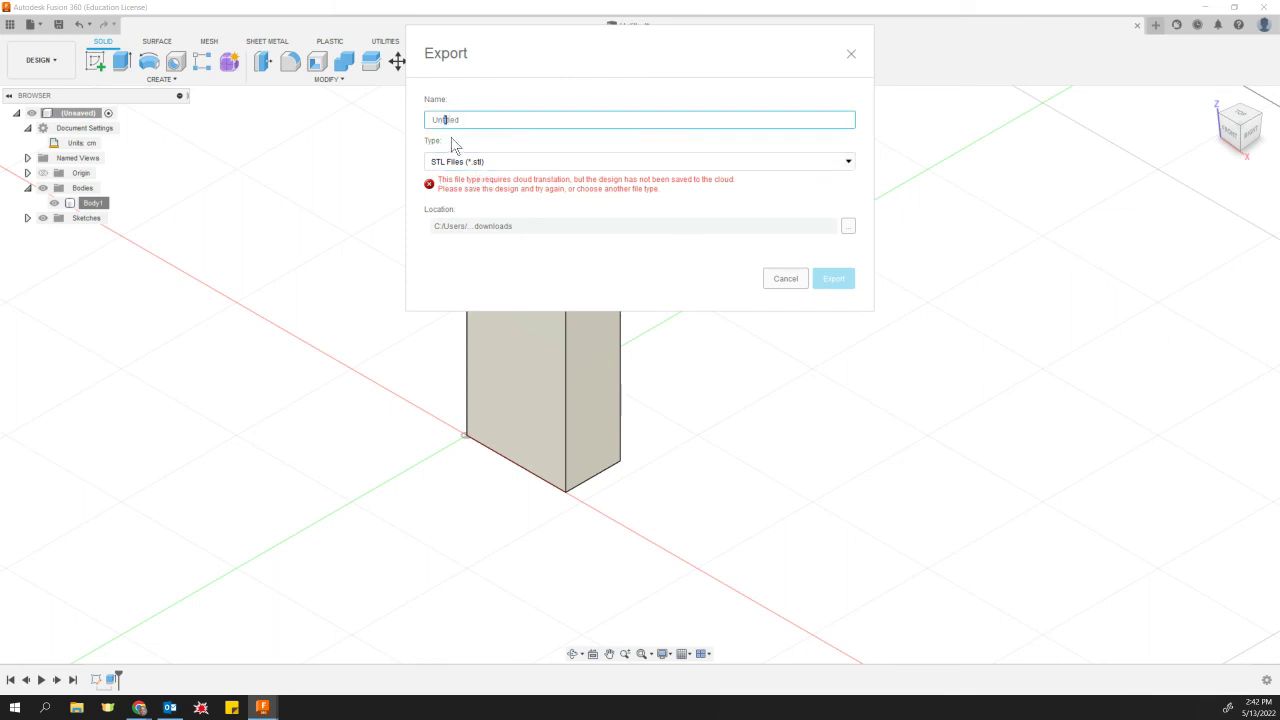
{"action": "left_click", "coordinate": [785, 279]}
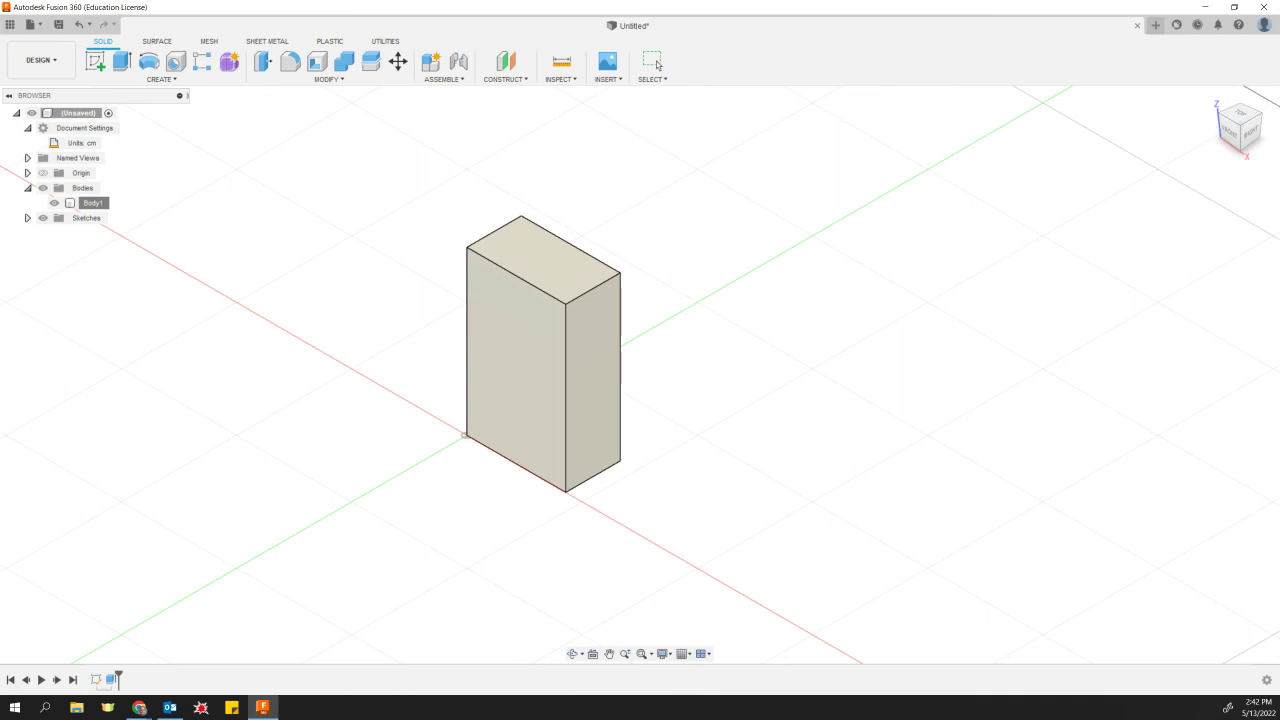
{"action": "left_click", "coordinate": [656, 63]}
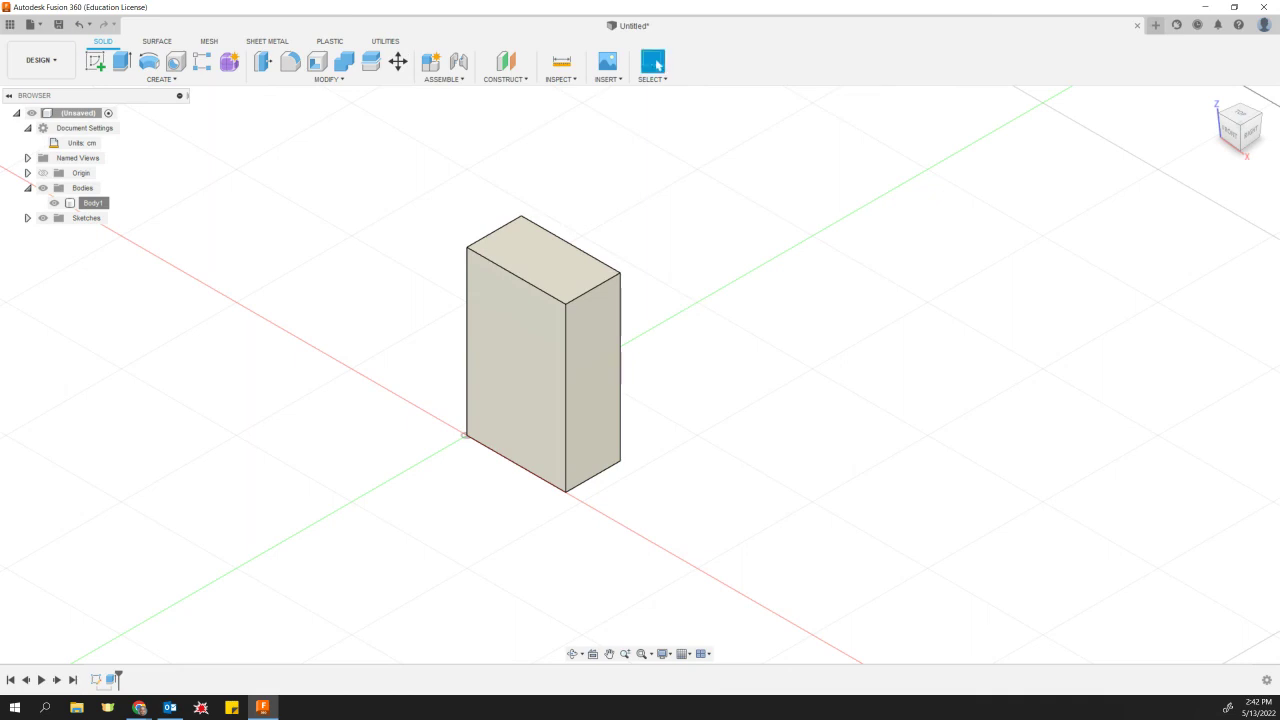